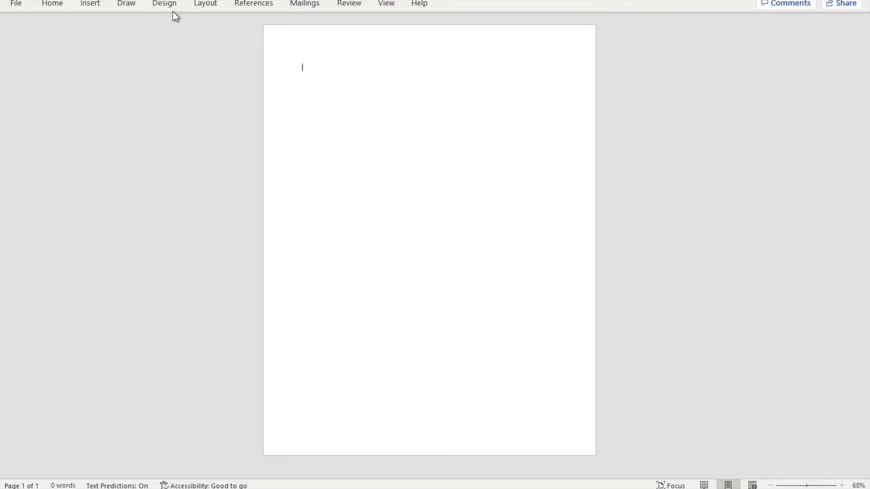
Step: Set all margins to 0 in landscape orientation, accepting Word's fix to 0.12-inch margins
click(208, 5)
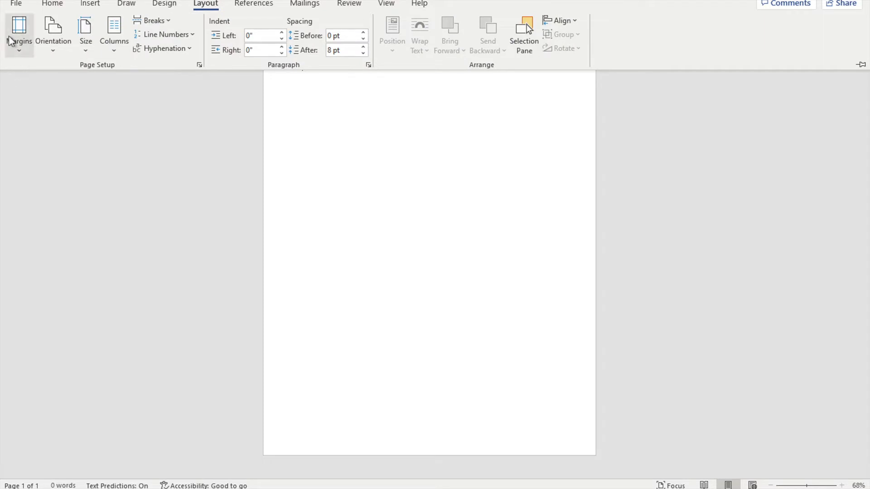
click(18, 43)
click(79, 371)
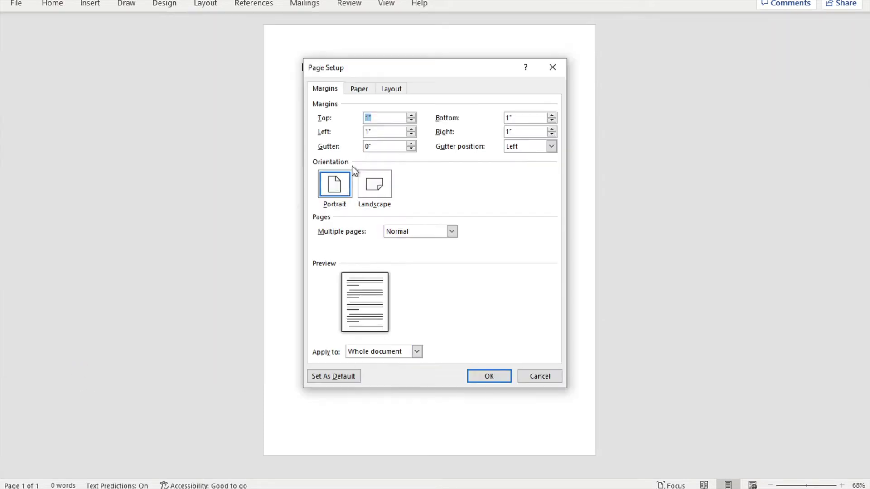
text(0)
key(Tab)
text(0)
key(Tab)
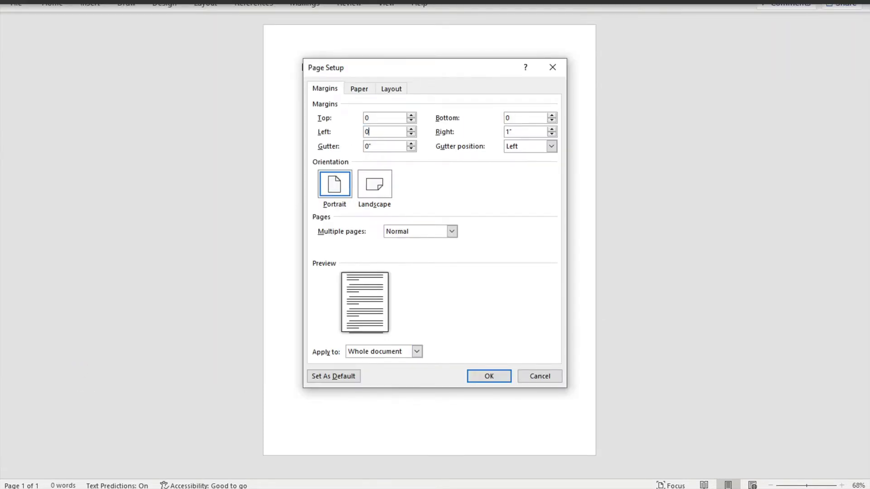
text(0)
key(Tab)
text(0)
key(Tab)
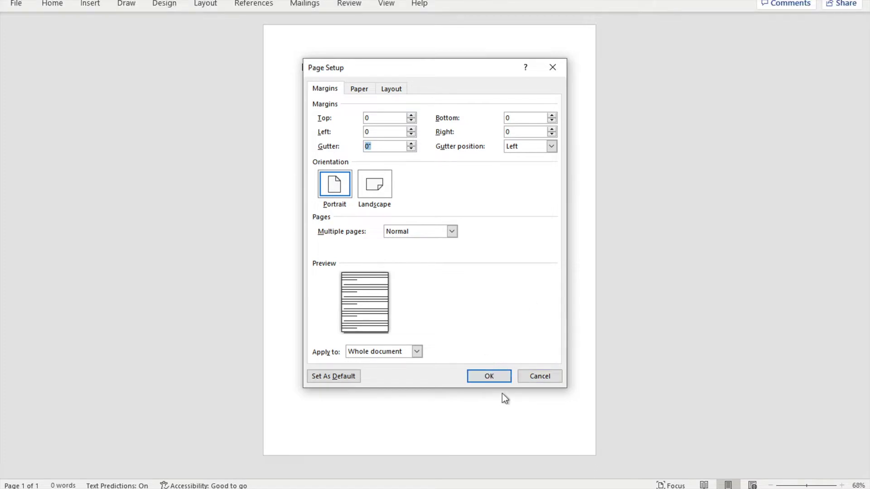
click(379, 194)
click(477, 375)
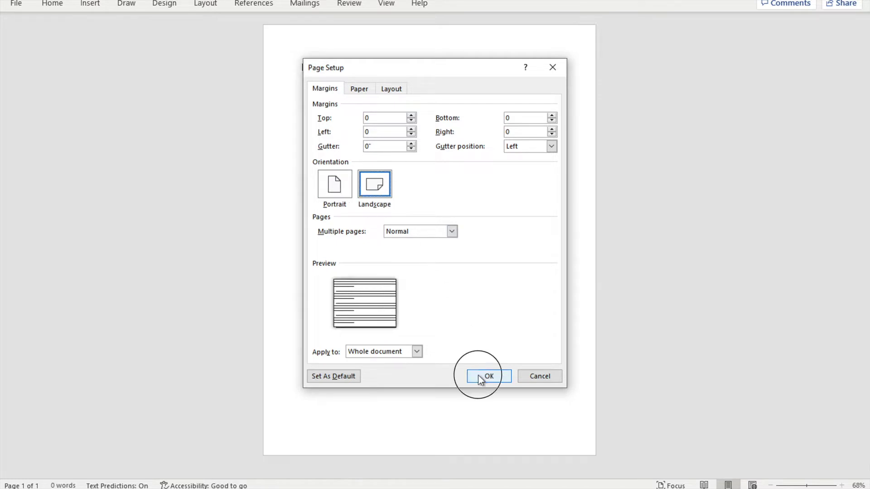
click(419, 272)
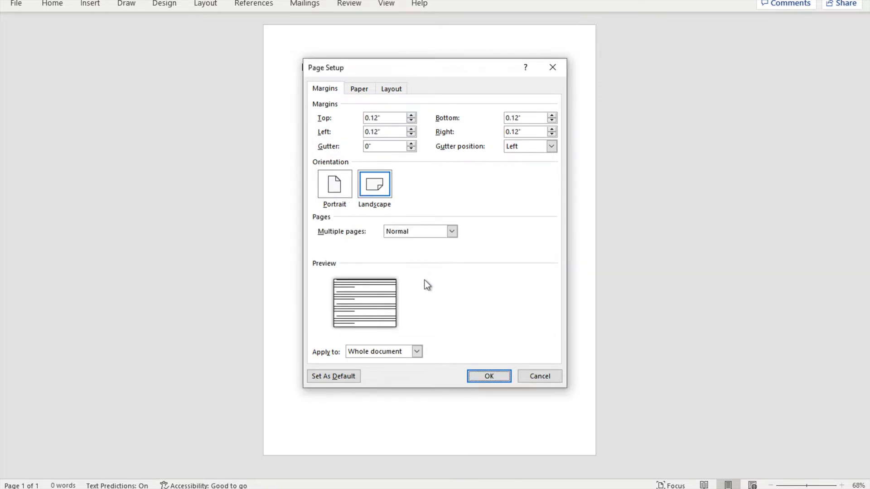
click(490, 378)
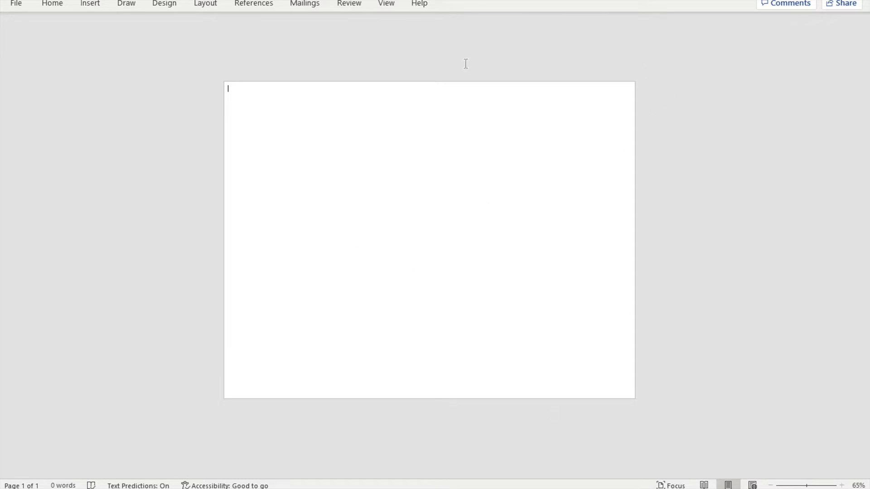
Step: Shrink the Word window and move it right to uncover the desktop folders
click(835, 3)
key(super+Down)
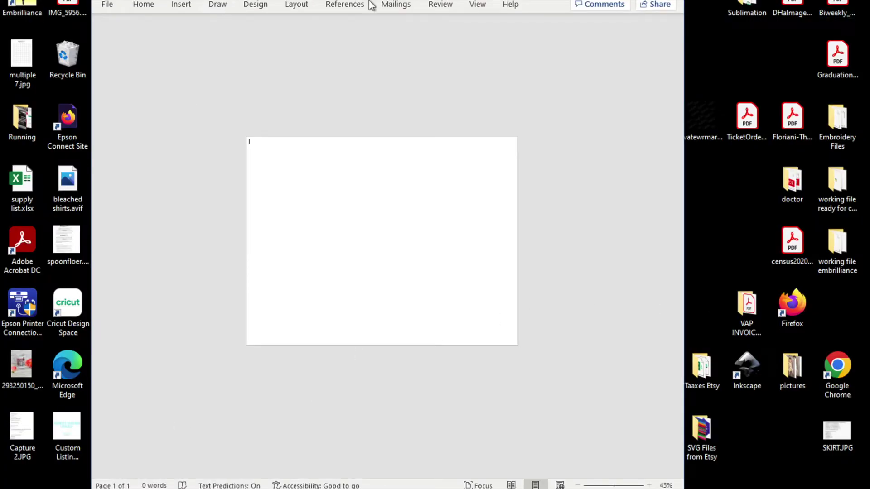
click(279, 1)
drag(278, 2, 441, 2)
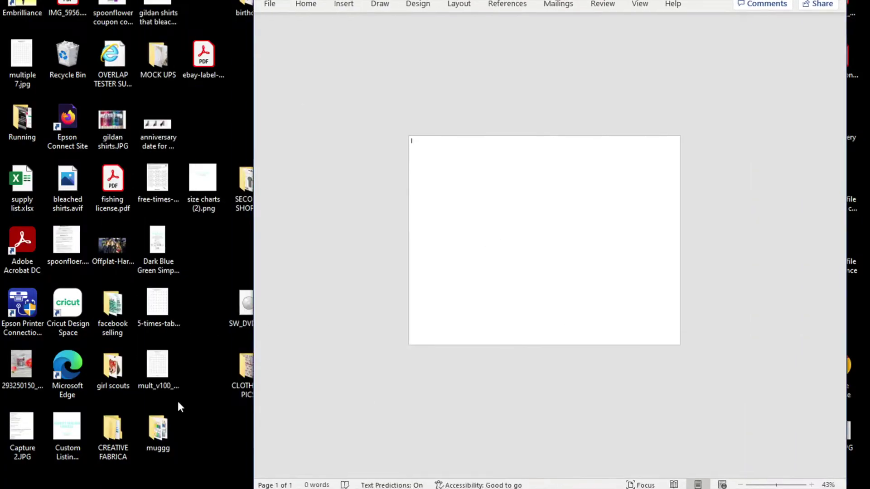
Step: Drag 4.png from CREATIVE FABRICA > HALLOWEEN SHIRTS onto the page and maximize Word again
double_click(112, 440)
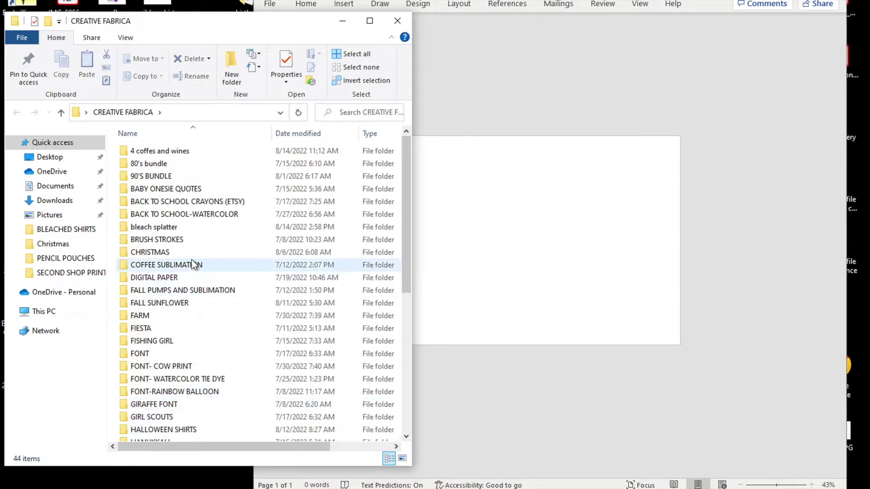
double_click(201, 428)
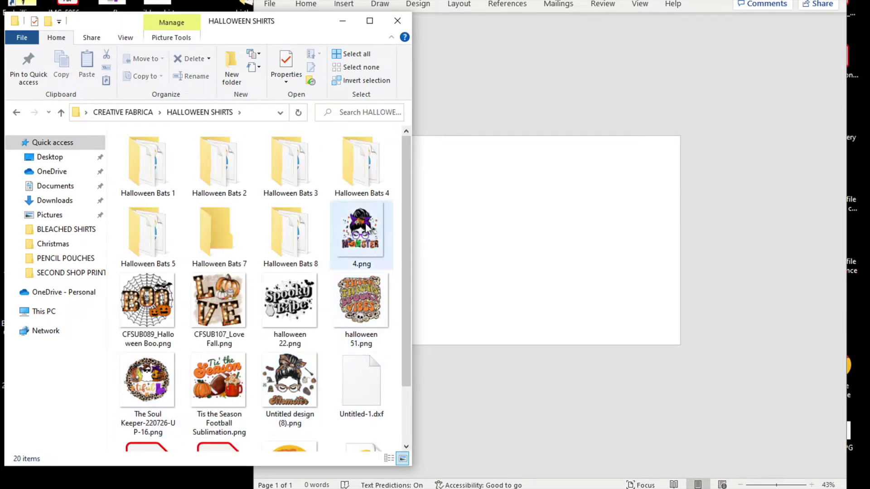
drag(366, 226, 504, 233)
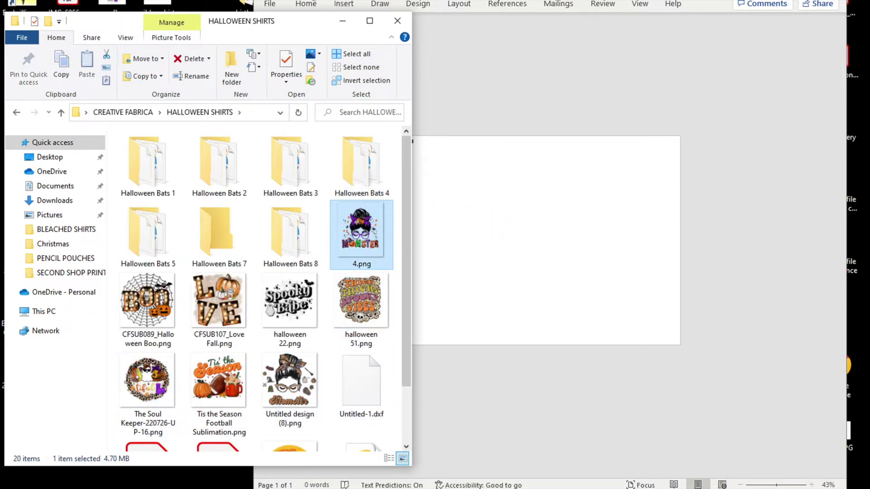
key(super+Up)
click(272, 258)
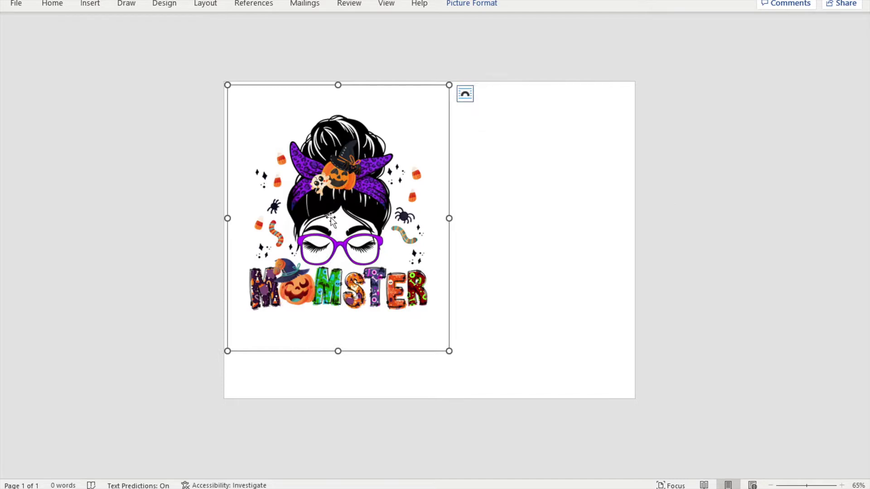
Step: Set the picture's wrapping to Behind Text with Allow overlap turned off
drag(331, 220, 351, 238)
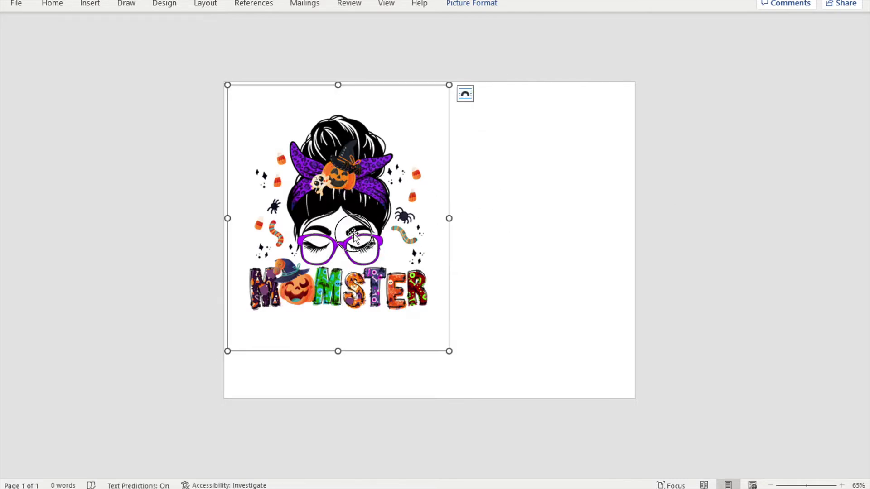
click(466, 96)
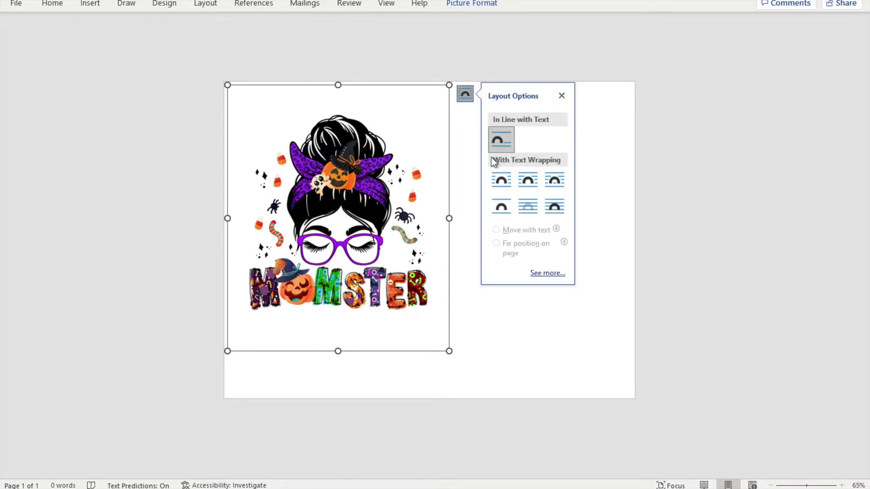
click(528, 205)
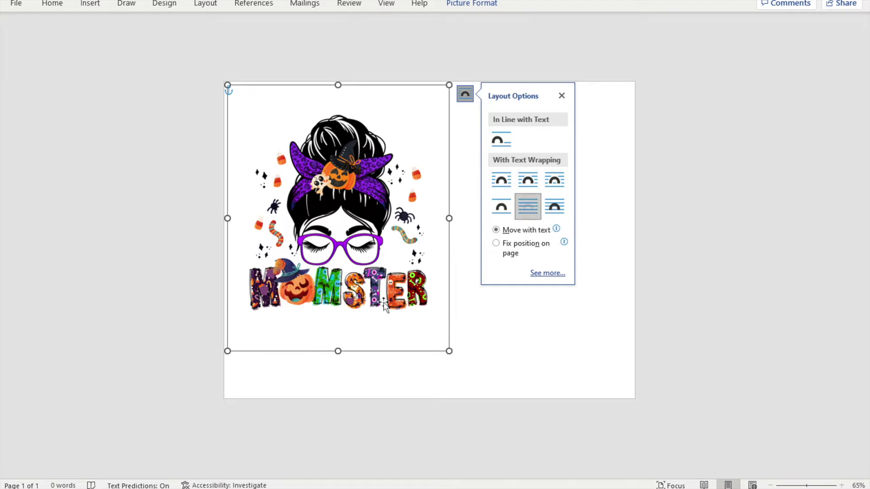
click(545, 273)
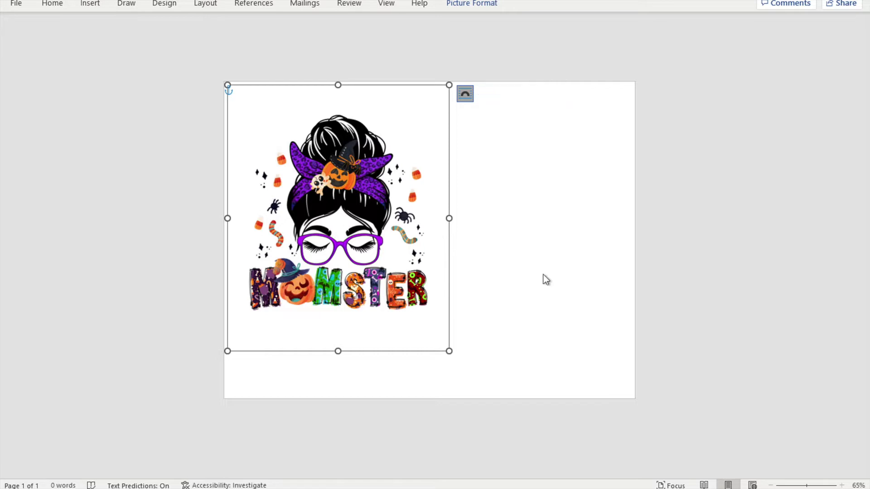
click(461, 280)
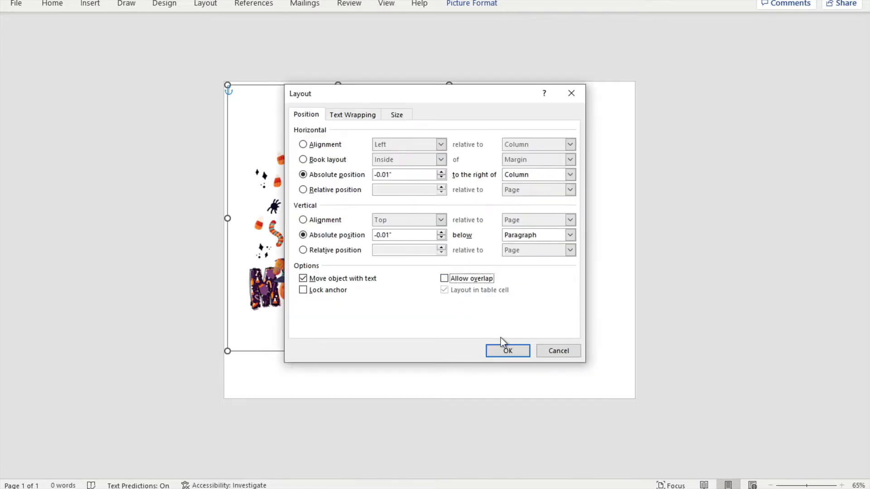
click(508, 351)
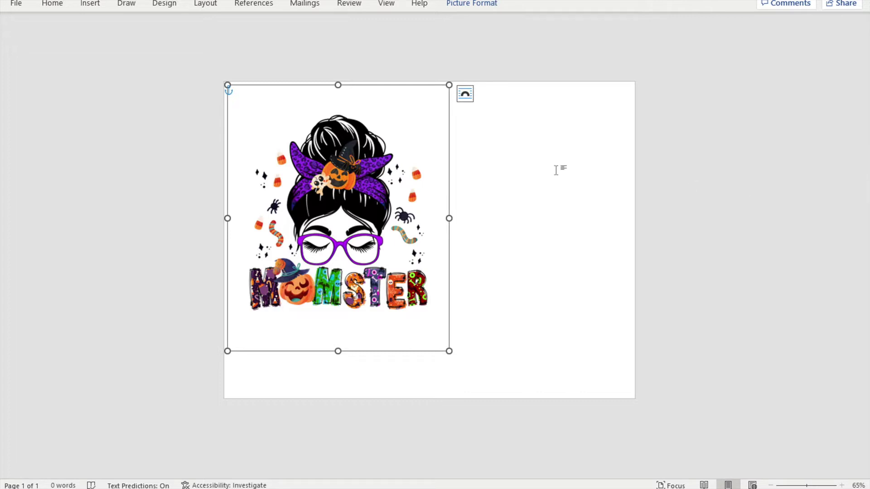
Step: Drag the picture slightly lower on the page and reselect it
mouse_move(341, 230)
mouse_down()
mouse_move(367, 248)
mouse_move(472, 262)
mouse_move(524, 253)
mouse_move(394, 257)
mouse_move(336, 246)
mouse_up()
click(620, 195)
click(313, 250)
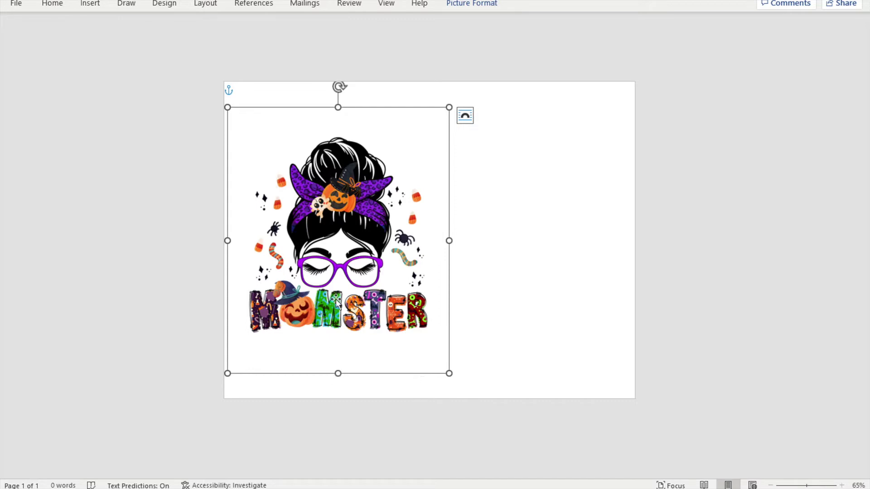
Step: Crop the blank strips off the picture's top, bottom, right and left, leaving it 5.37" by 4.94"
click(483, 5)
click(738, 27)
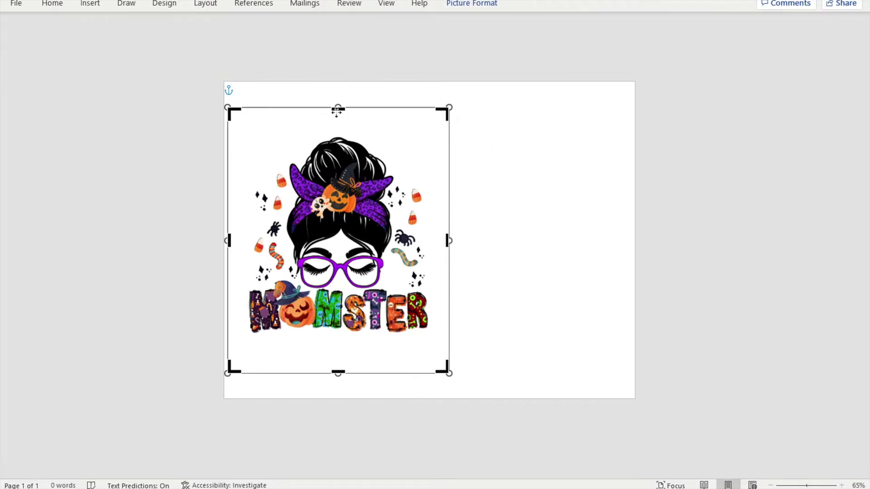
drag(336, 108, 339, 135)
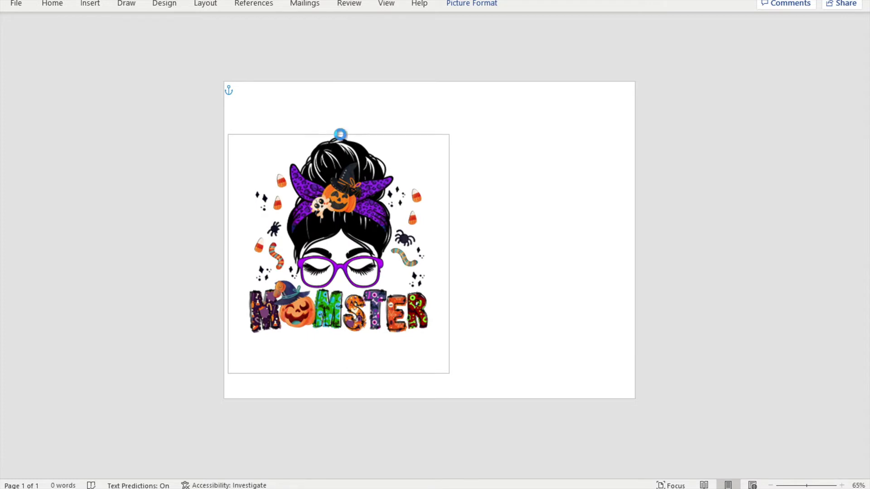
drag(338, 372, 347, 335)
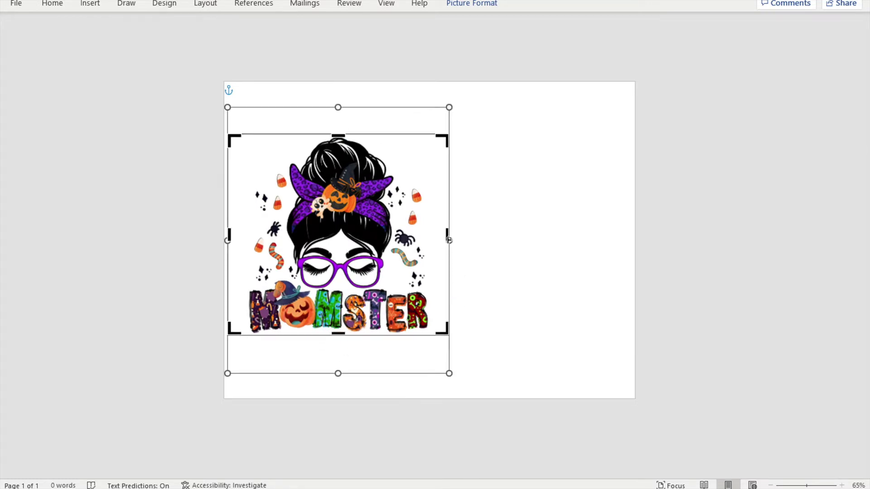
drag(449, 239, 431, 240)
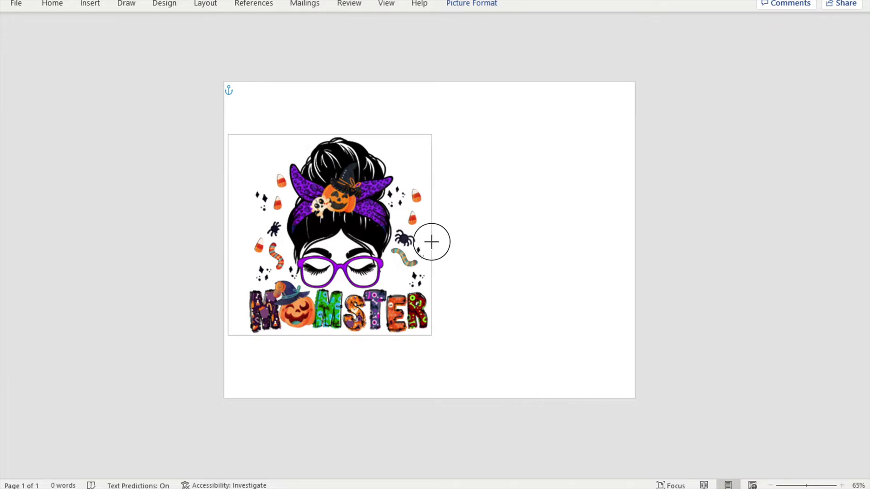
click(239, 270)
drag(228, 235, 246, 235)
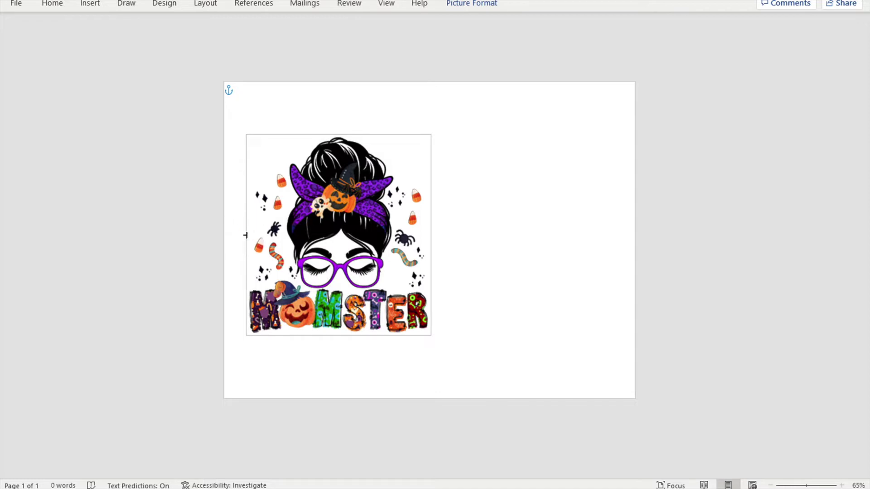
click(547, 244)
click(302, 251)
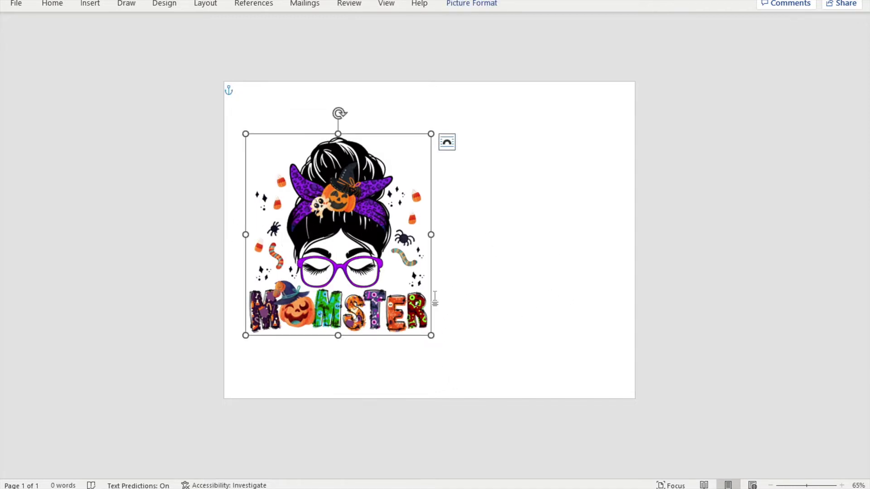
click(473, 4)
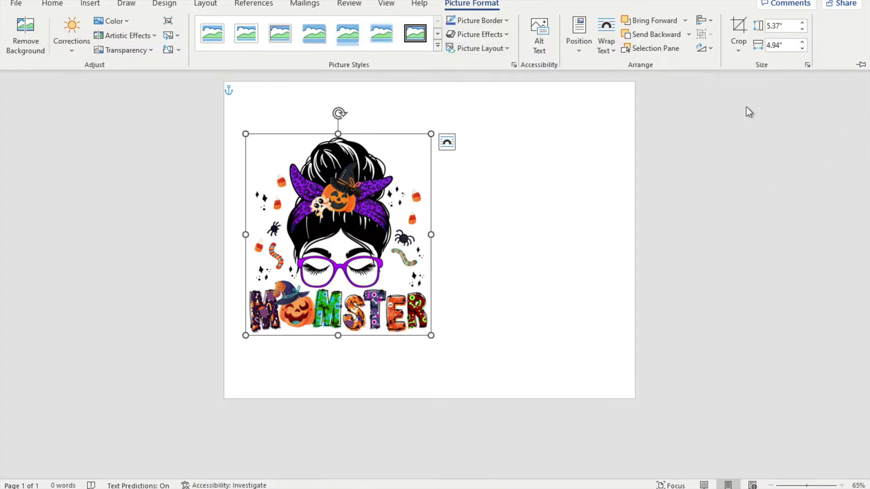
Step: Set the picture's width to 10.95" and drag it up and left on the page
click(596, 301)
click(549, 311)
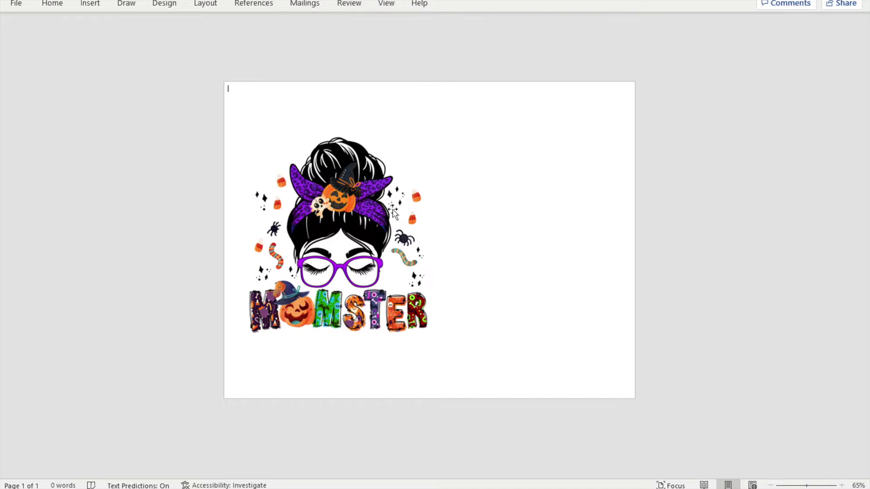
click(344, 213)
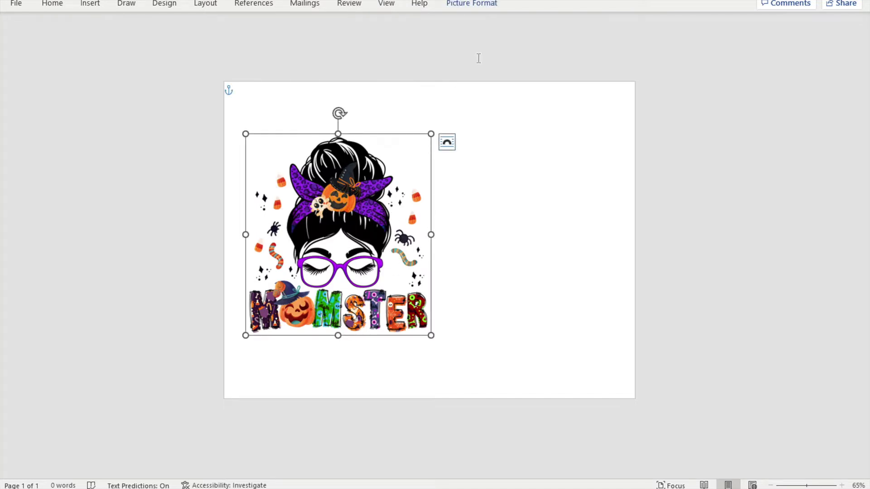
click(471, 5)
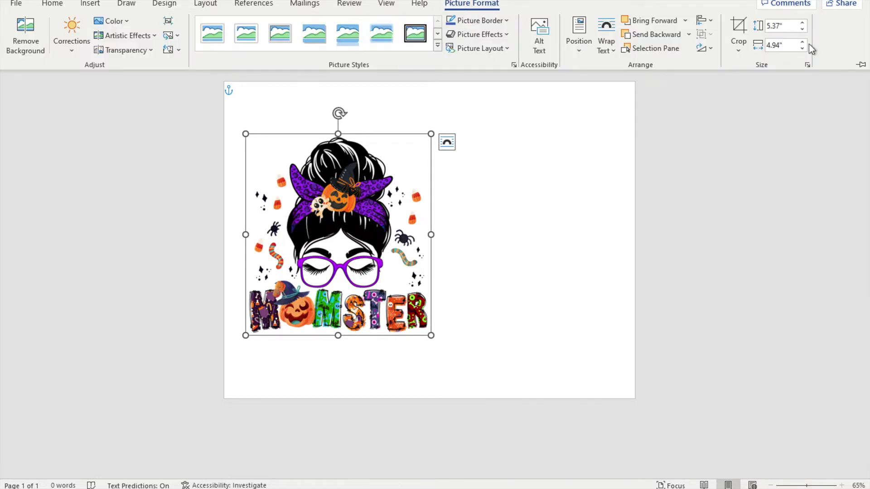
click(781, 45)
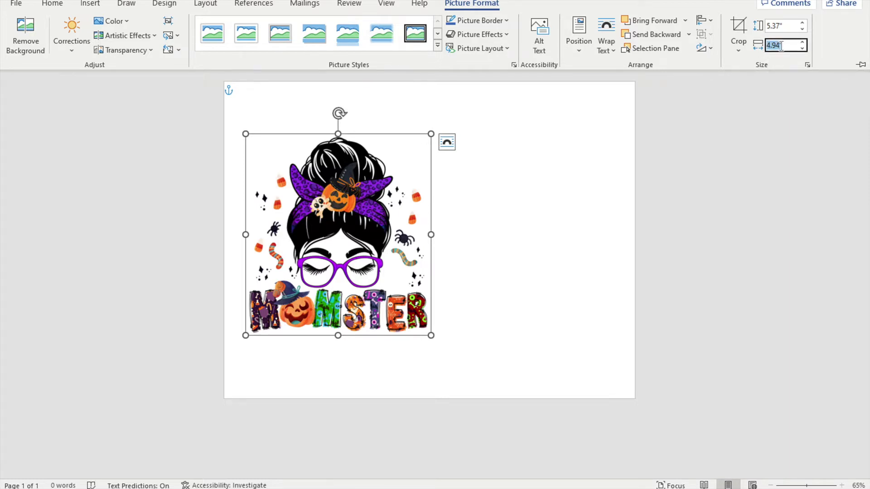
text(10)
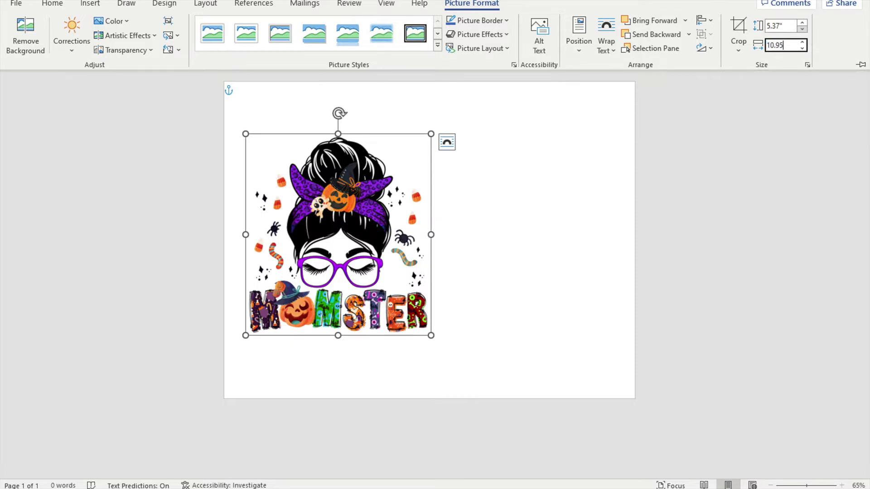
key(Return)
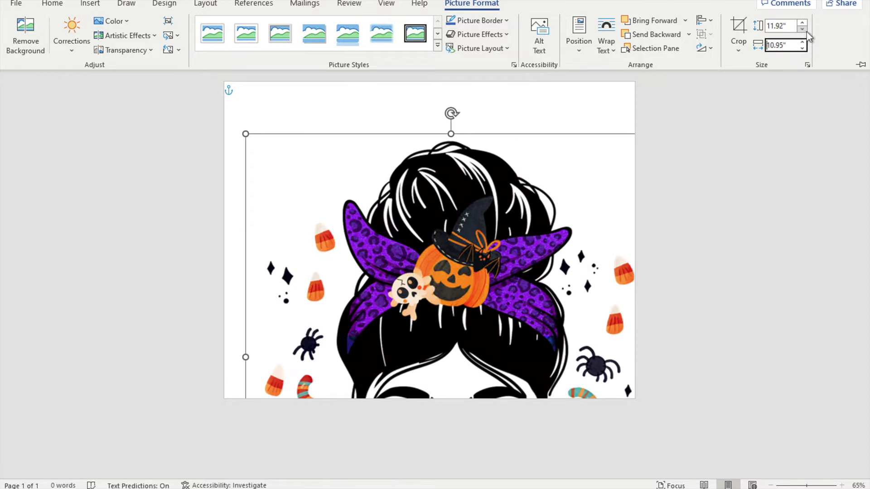
click(480, 285)
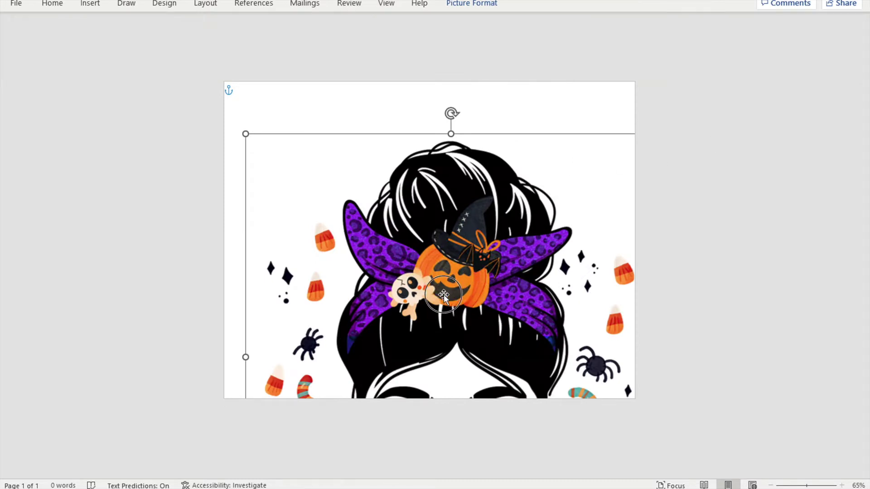
drag(445, 295, 470, 302)
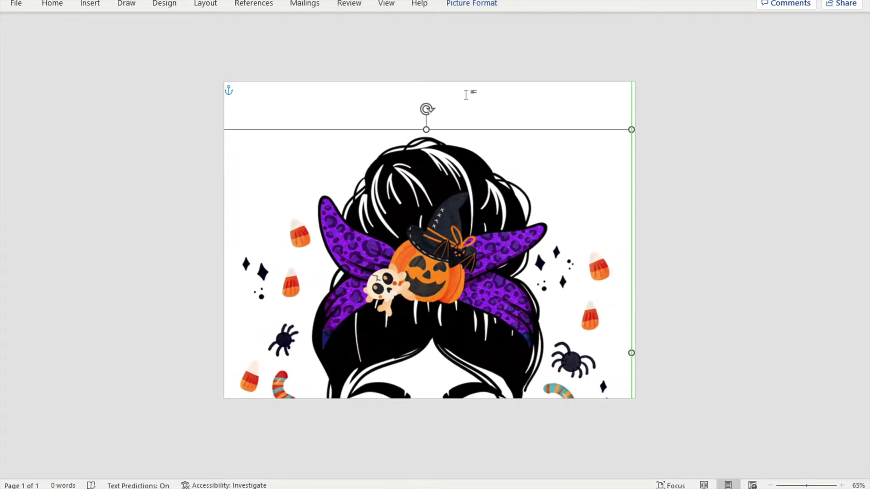
Step: Position the picture at Top Center with square text wrapping
click(475, 7)
click(578, 34)
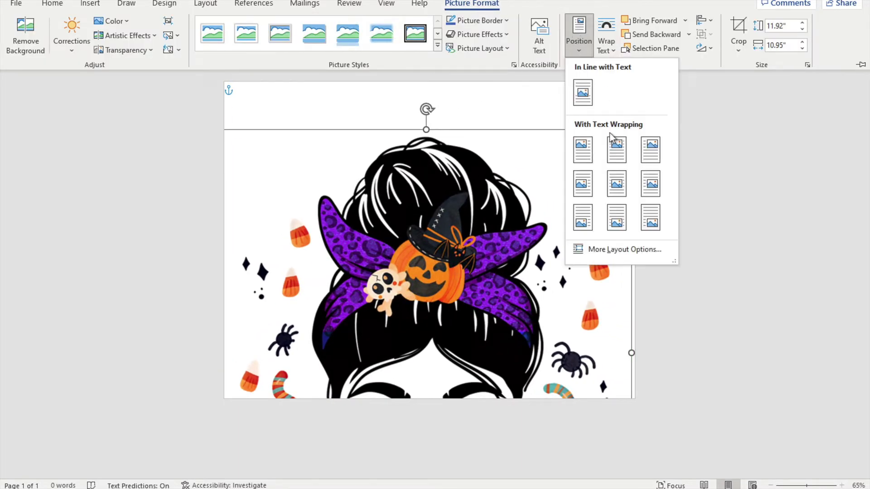
click(616, 145)
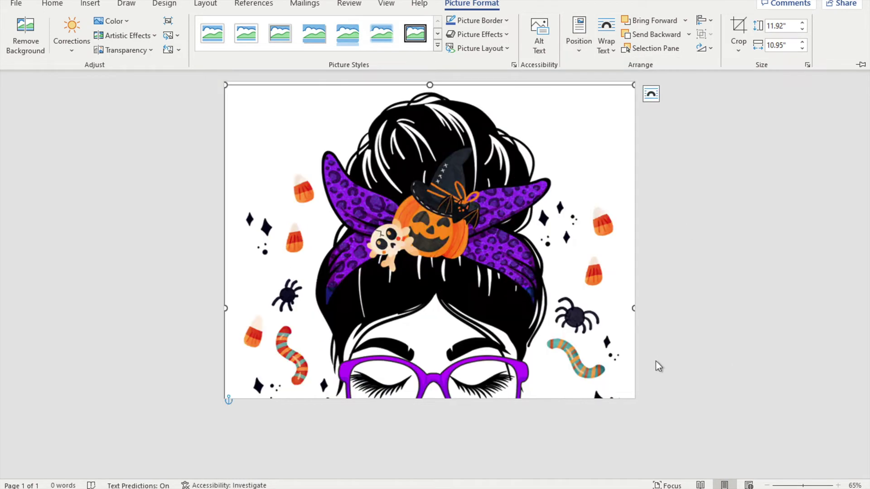
click(687, 360)
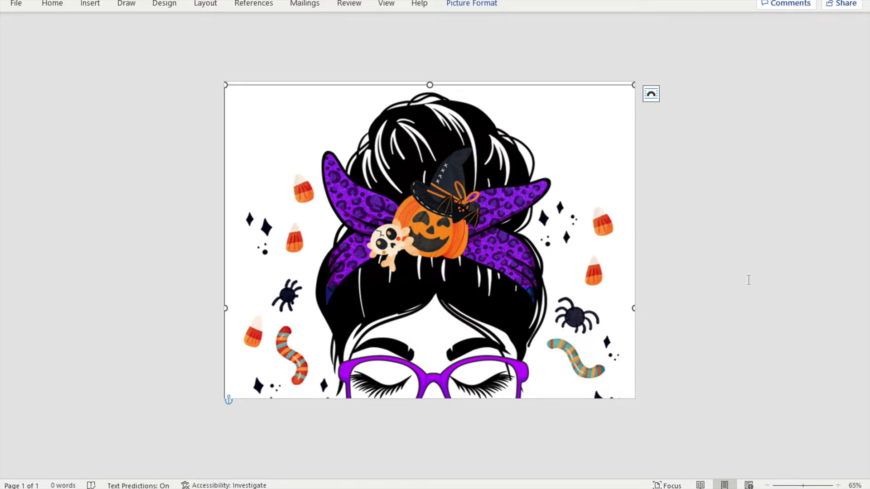
Step: Nudge the reselected picture slightly lower with the Down arrow key
click(683, 262)
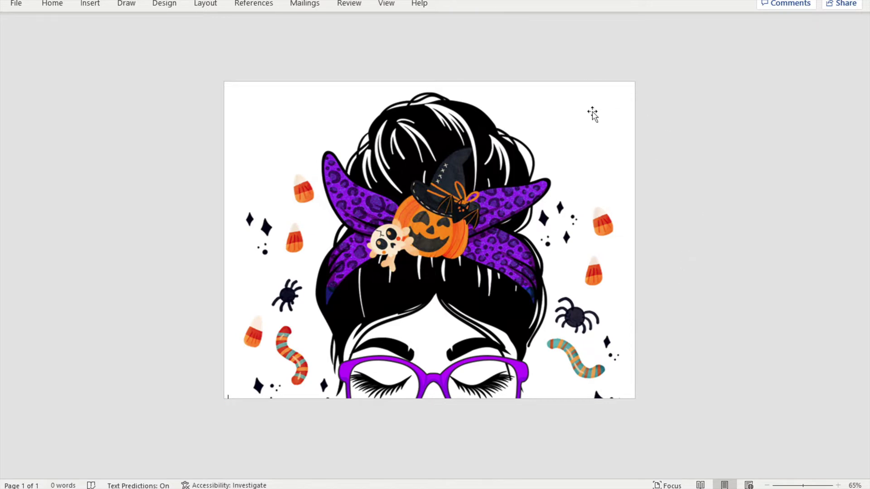
click(501, 306)
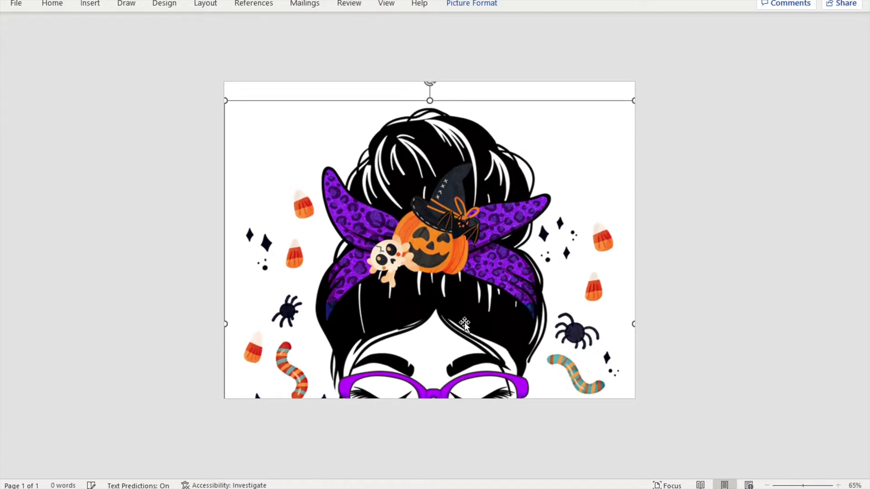
key(Down)
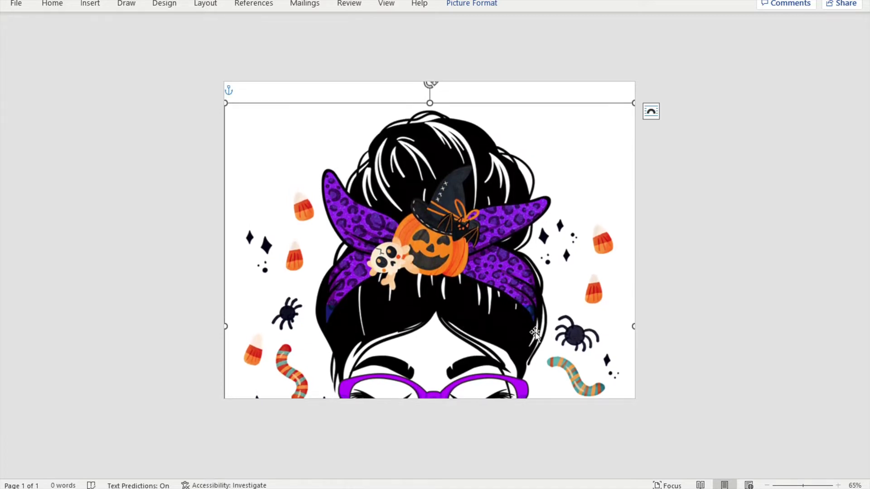
click(703, 279)
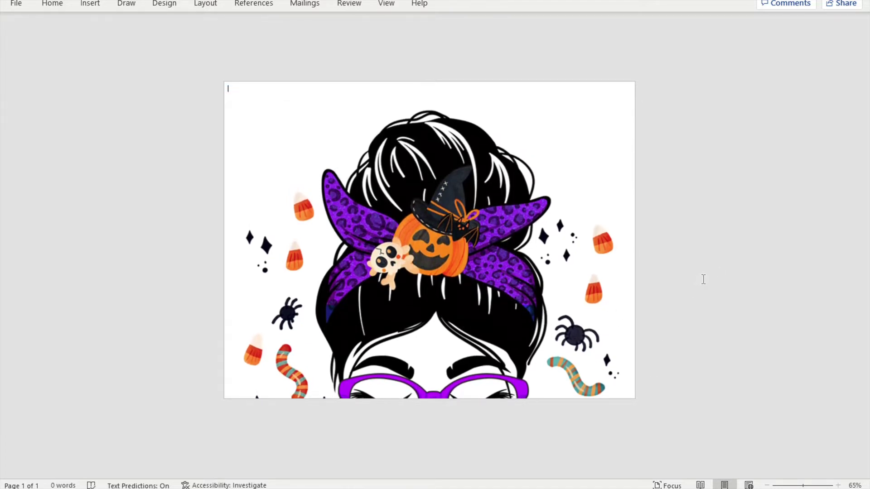
click(444, 332)
click(13, 5)
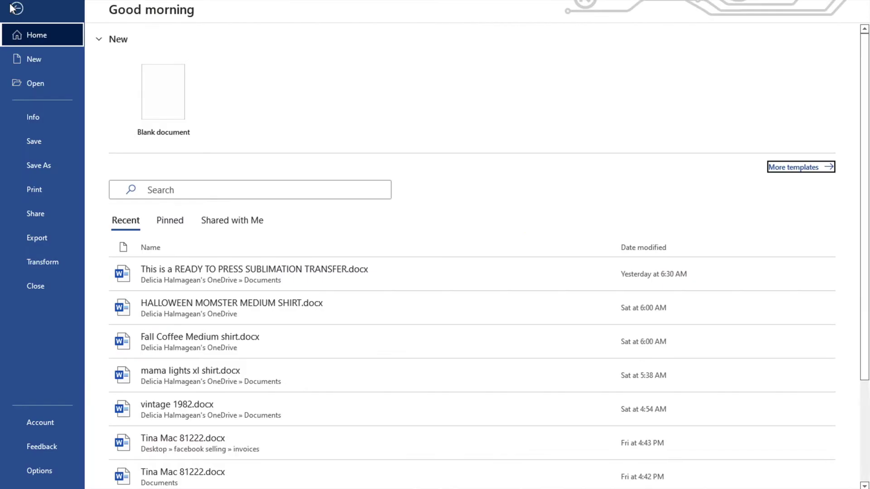
click(46, 188)
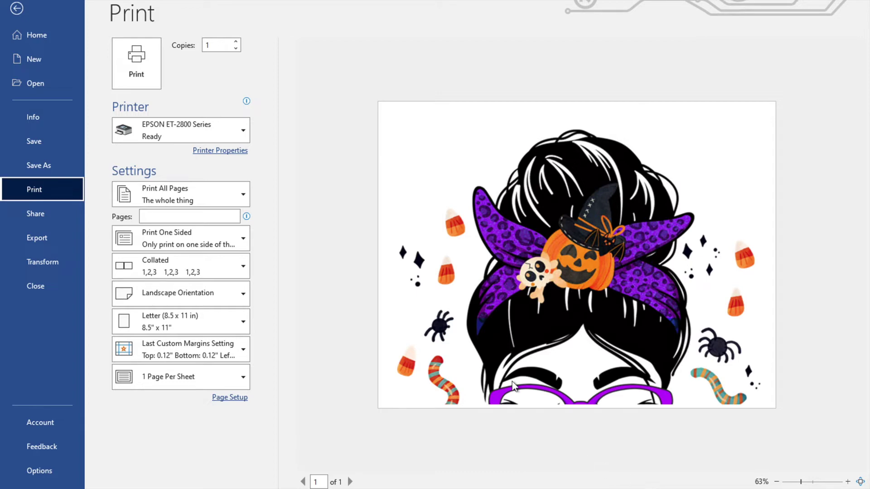
click(17, 9)
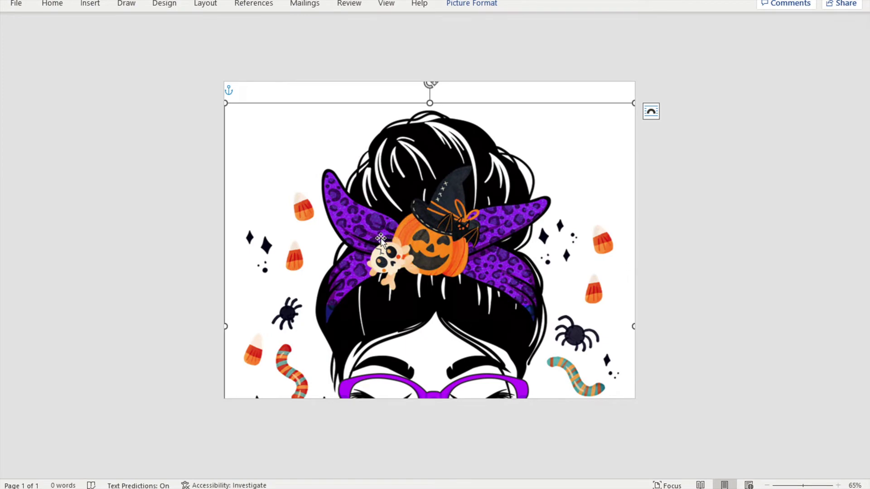
Step: Nudge the picture upward repeatedly with the Up arrow until the whole MOMSTER lettering is on the page
key(Up)
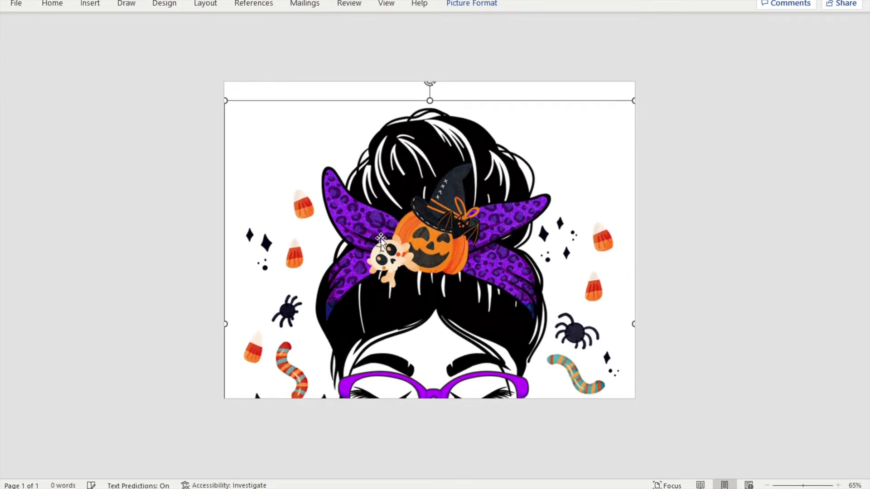
key(Up)
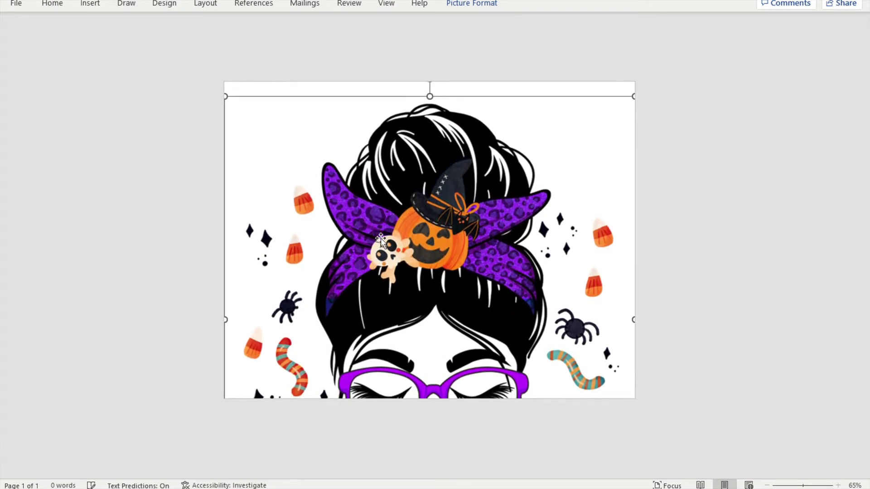
key(Up)
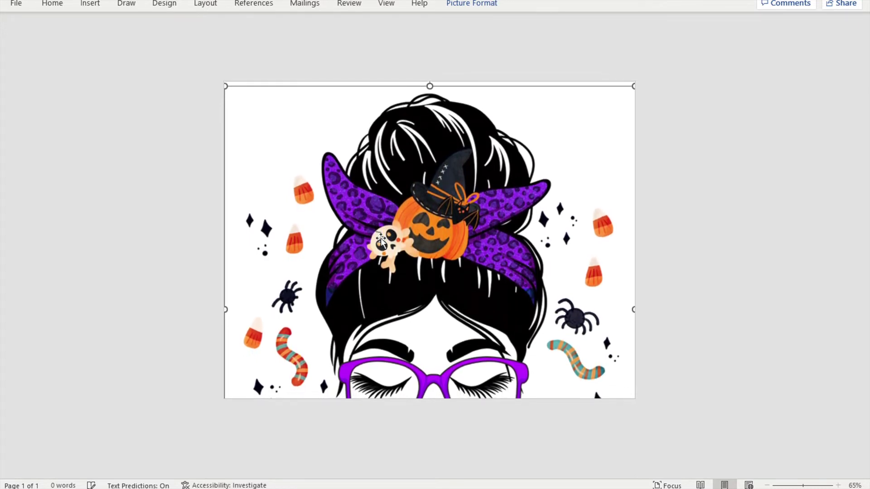
key(Up)
key(Up)
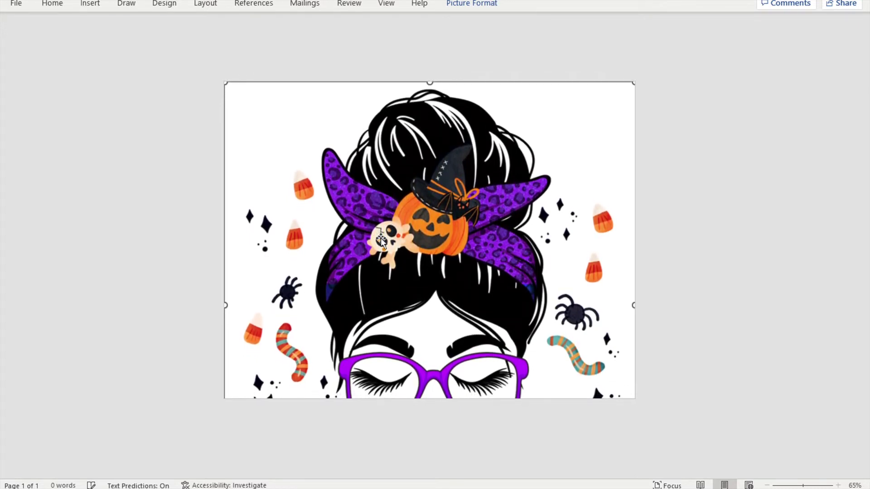
key(Up)
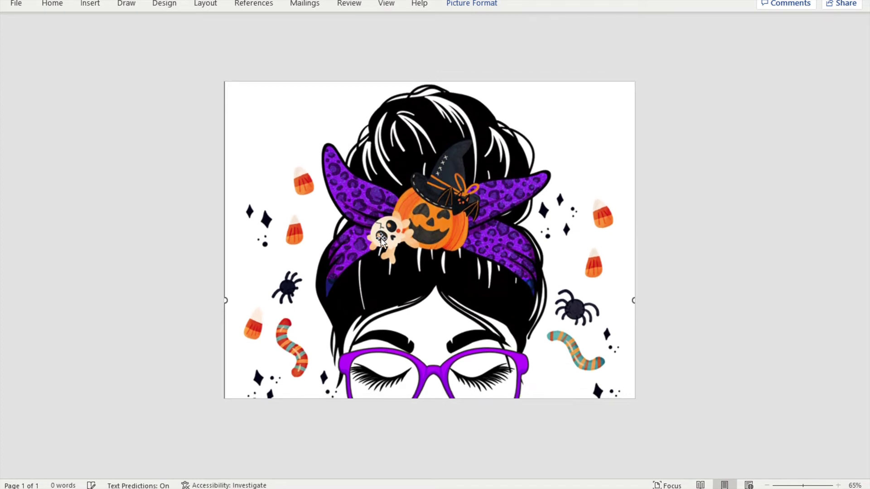
key(Up)
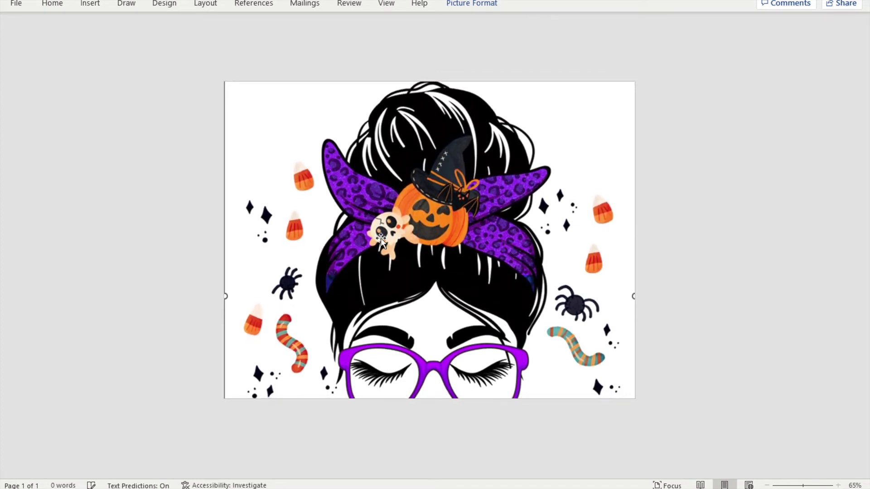
key(Up)
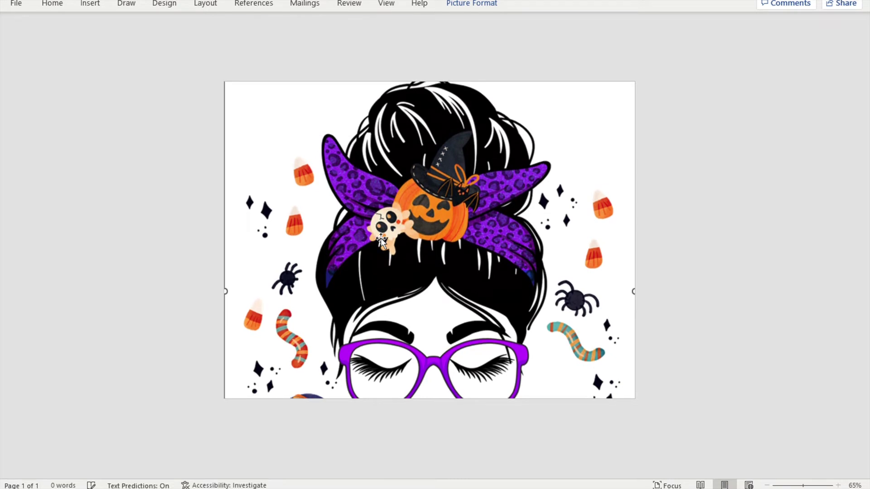
key(Up)
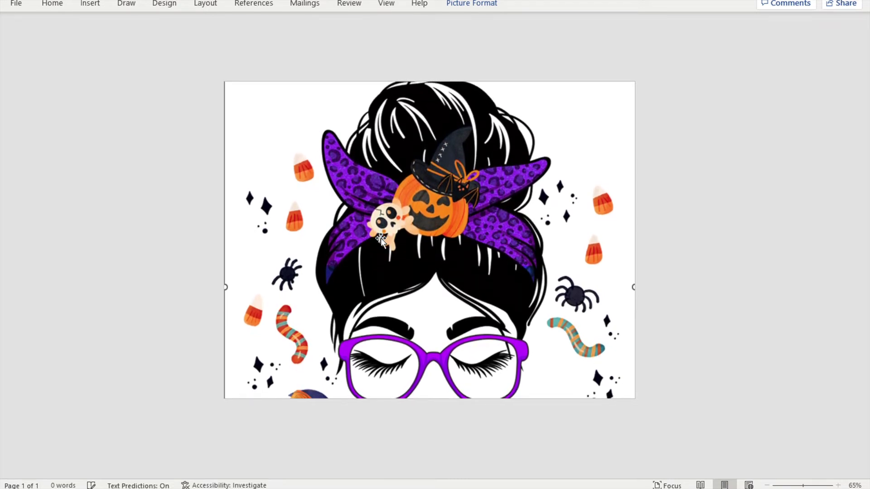
key(Up)
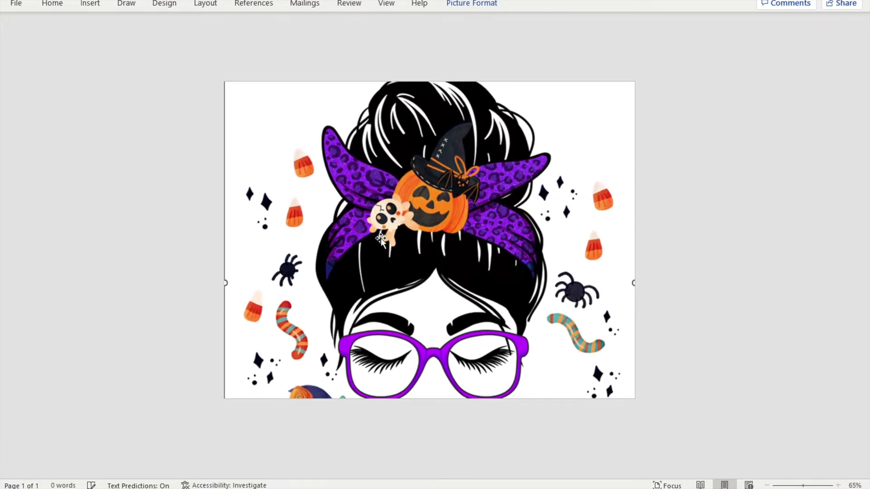
key(Up)
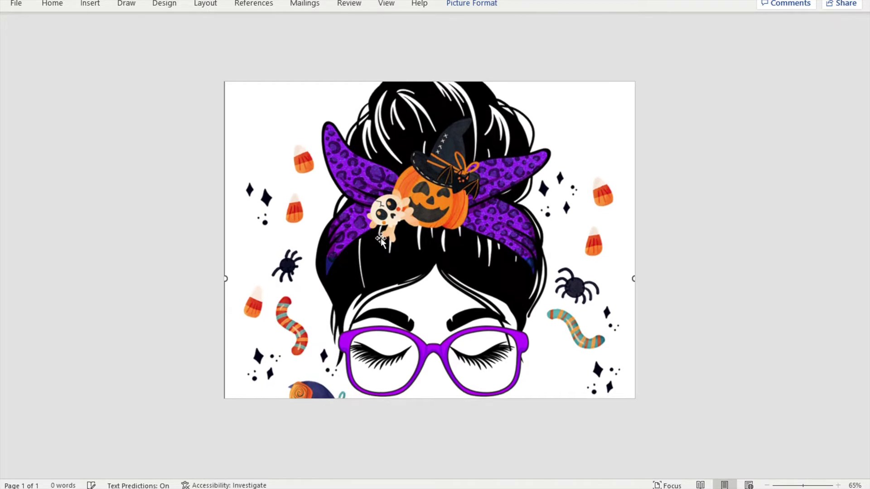
key(Up)
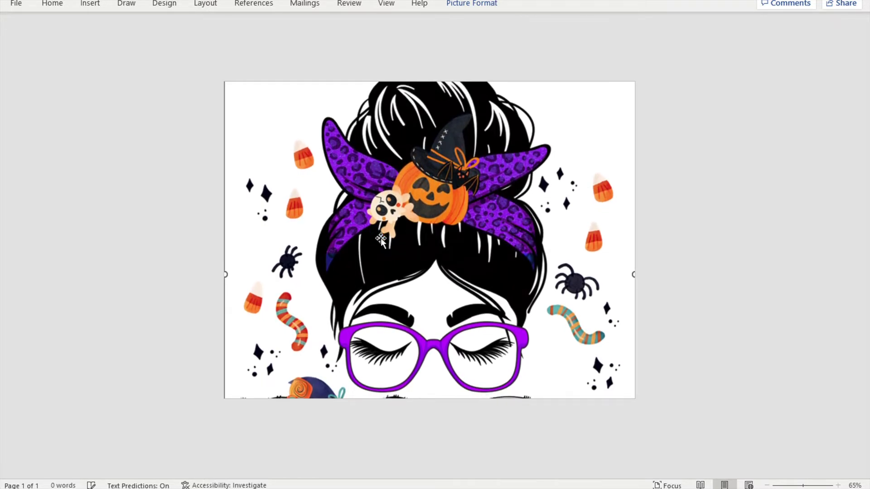
key(Up)
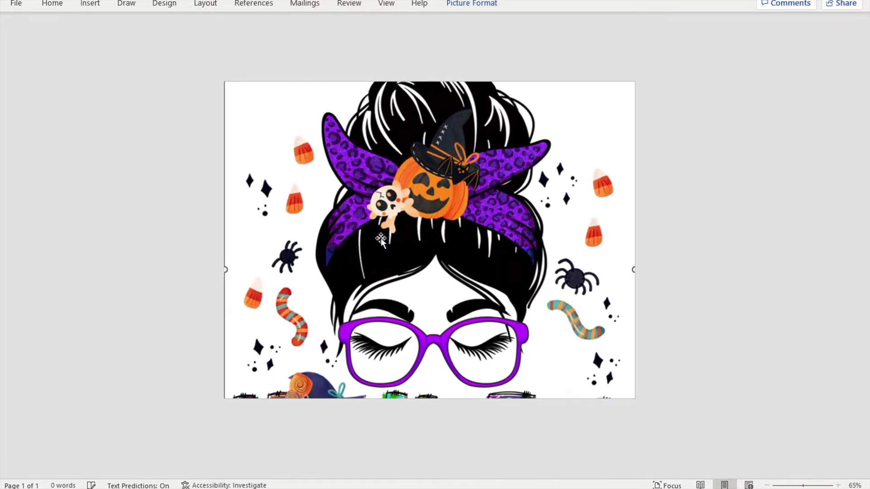
key(Up)
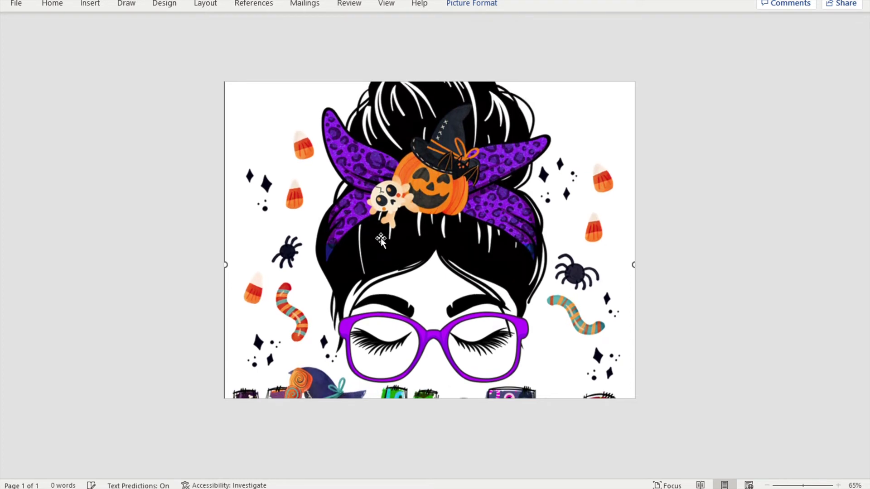
key(Up)
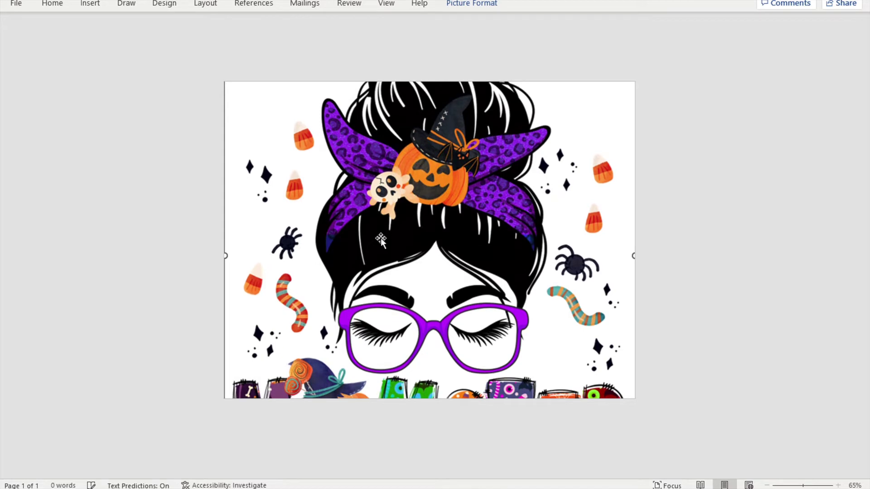
key(Up)
key(Up)
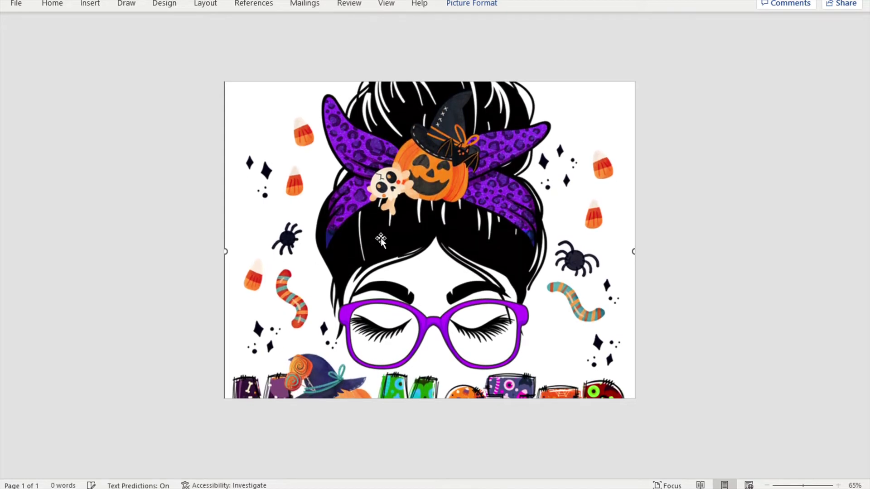
key(Up)
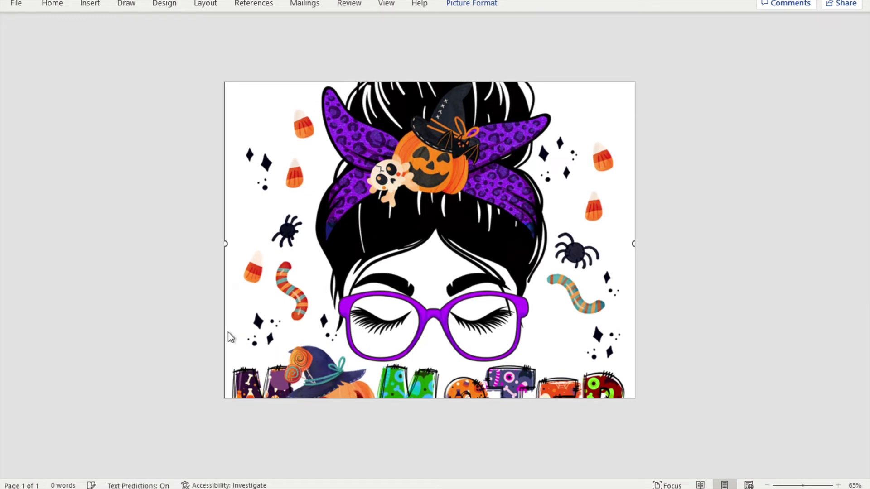
key(Up)
key(Up)
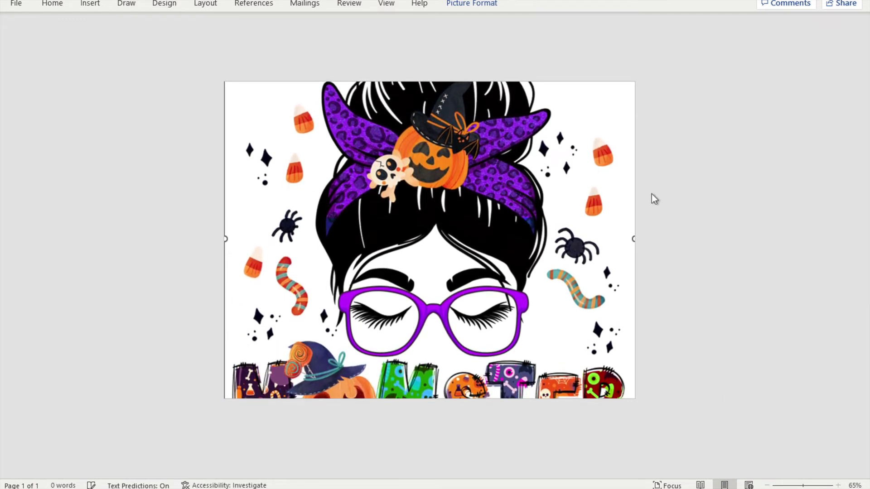
key(Up)
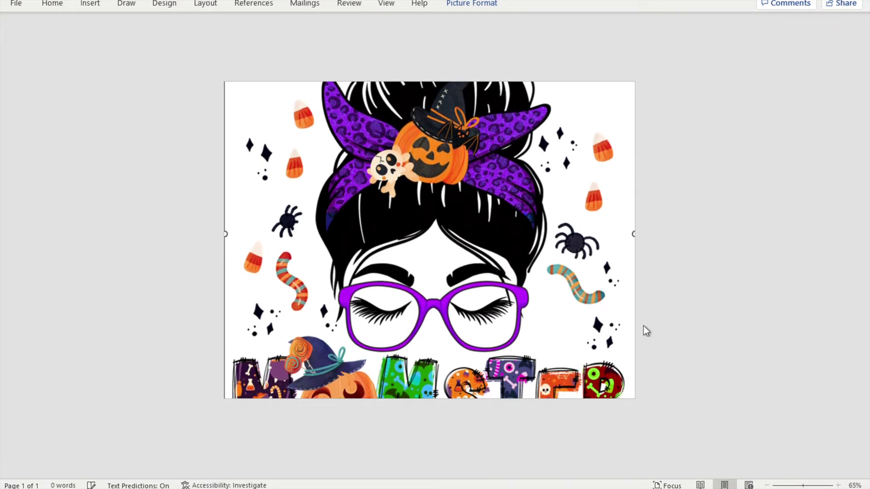
key(Up)
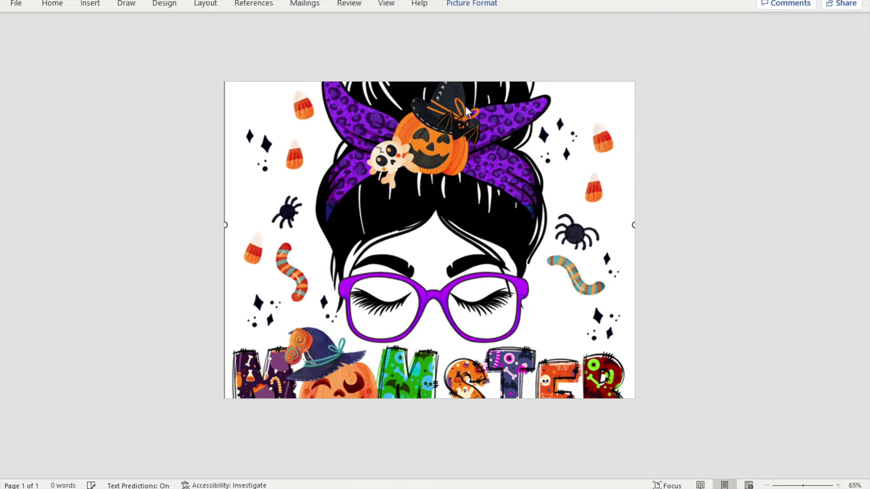
key(Up)
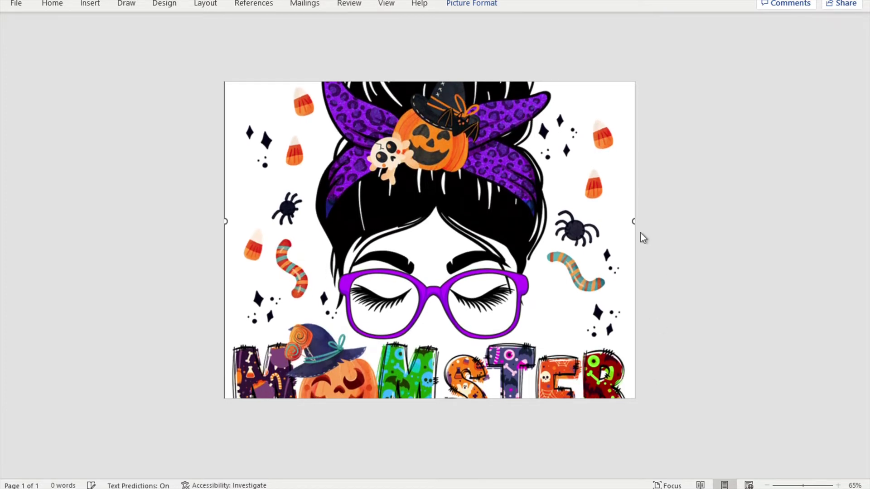
key(Up)
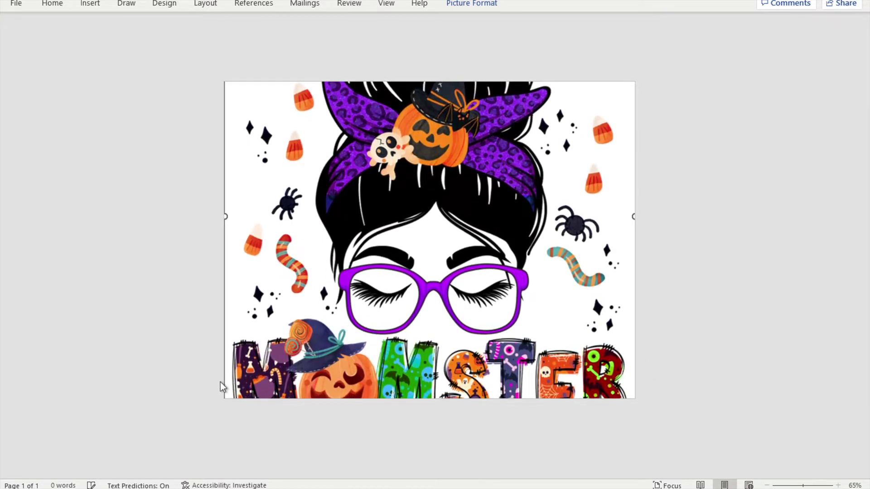
key(Up)
key(Up)
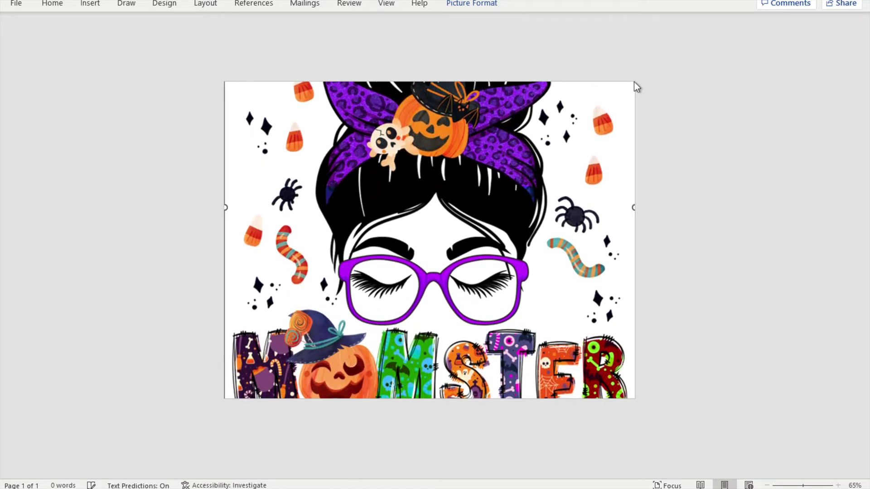
key(Up)
key(Up)
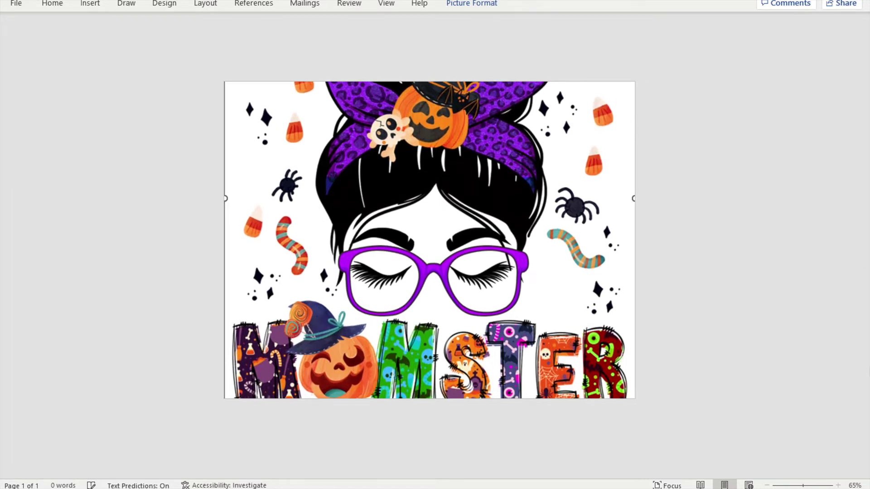
key(Up)
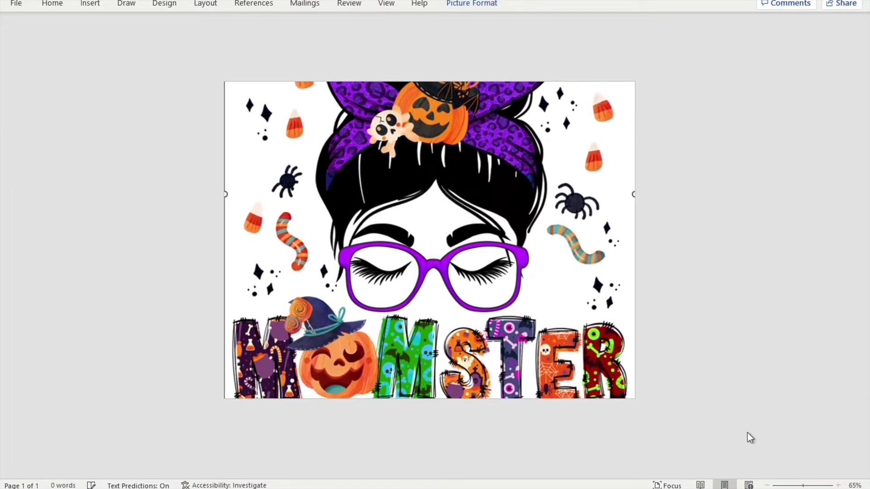
key(Up)
key(Up)
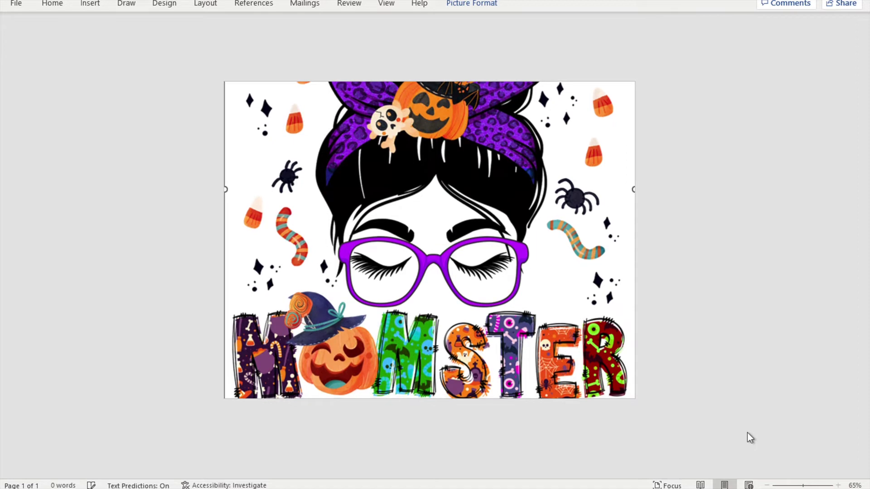
key(Up)
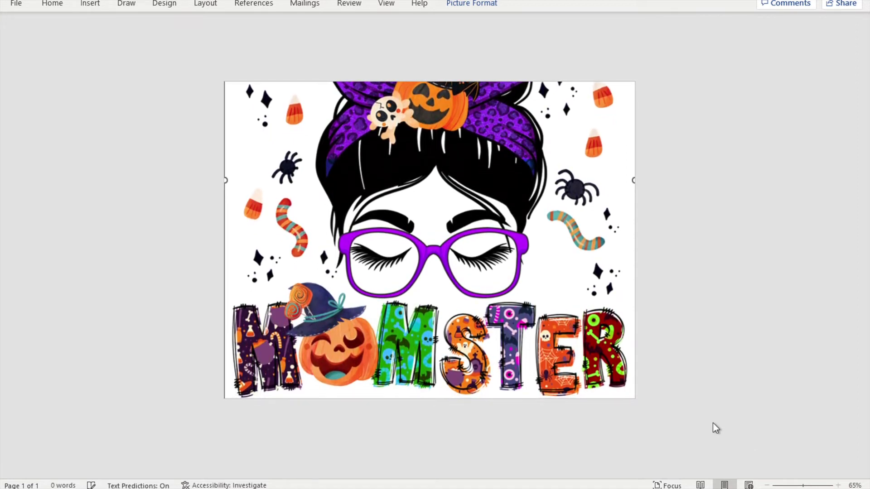
key(Up)
key(Up)
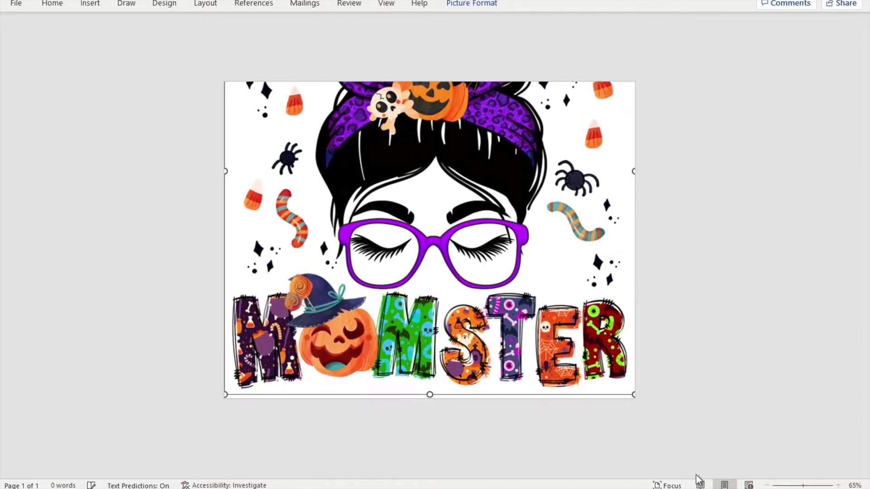
key(Up)
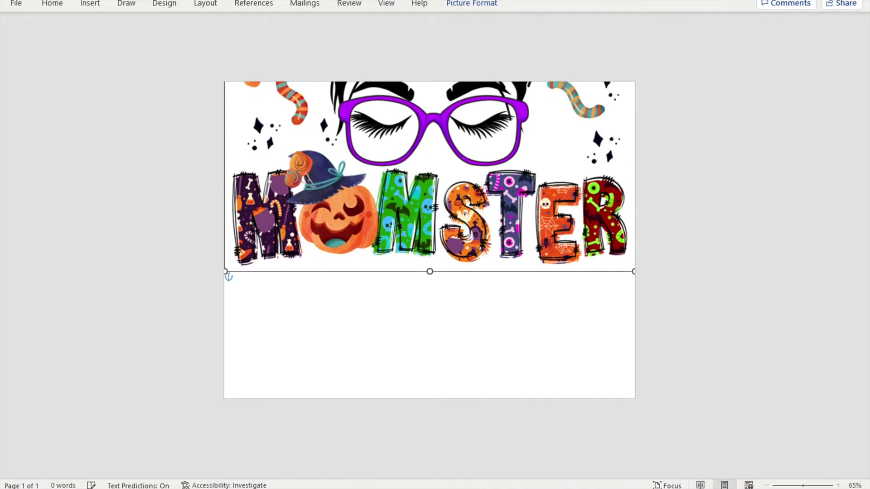
Step: Select the raised picture showing only the glasses and MOMSTER lettering
click(244, 257)
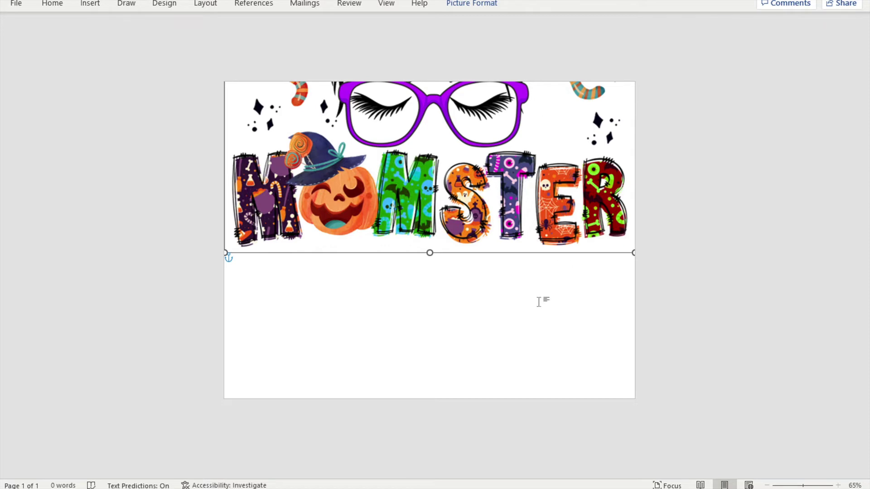
Step: Check the MOMSTER half in print preview, then return to the picture's formatting options
click(17, 7)
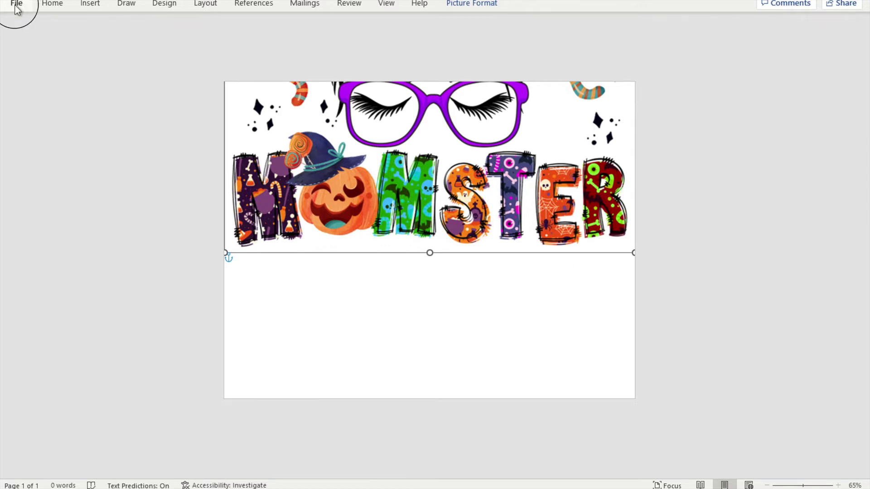
click(49, 198)
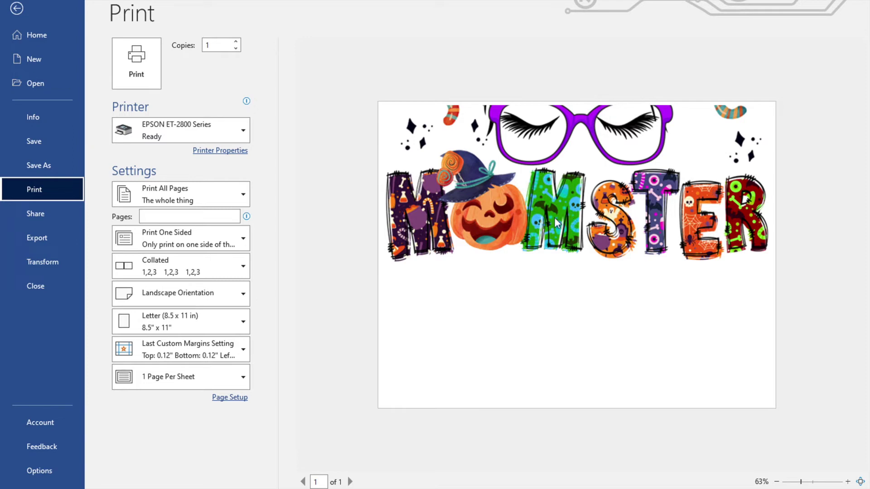
click(15, 9)
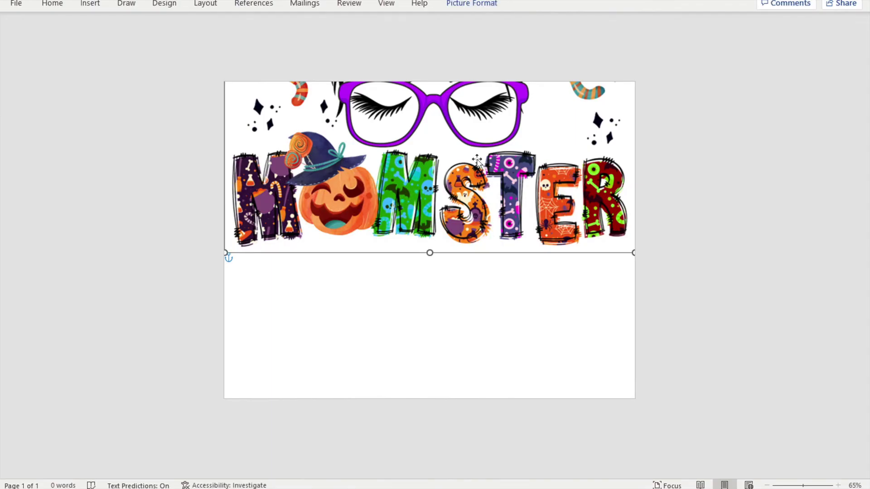
click(472, 4)
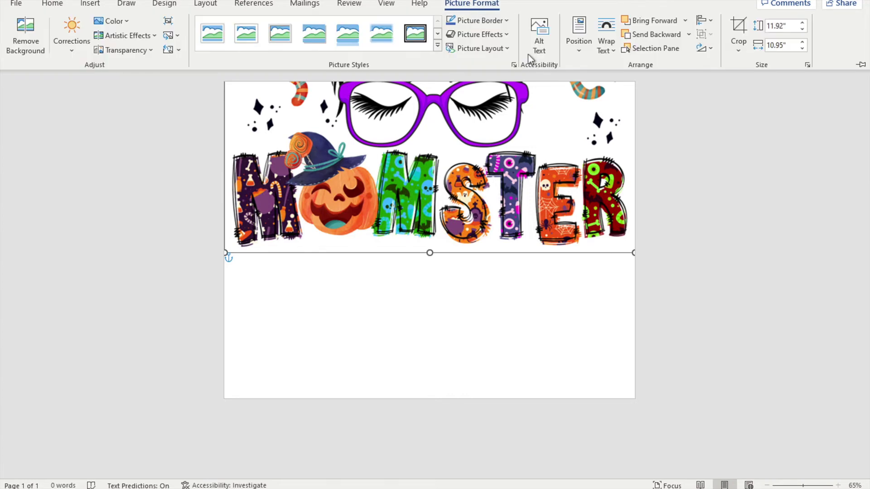
Step: Snap the picture to Top Center so its top half with headband and glasses shows, then deselect it
click(575, 34)
click(615, 145)
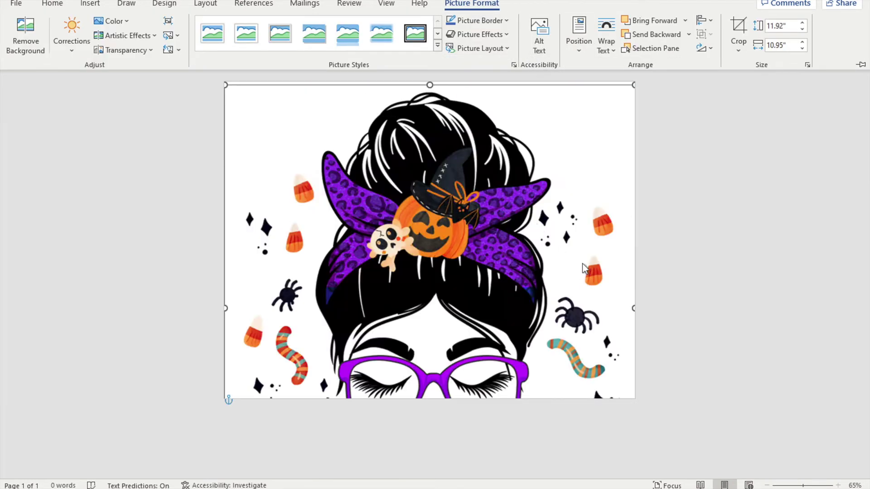
click(518, 276)
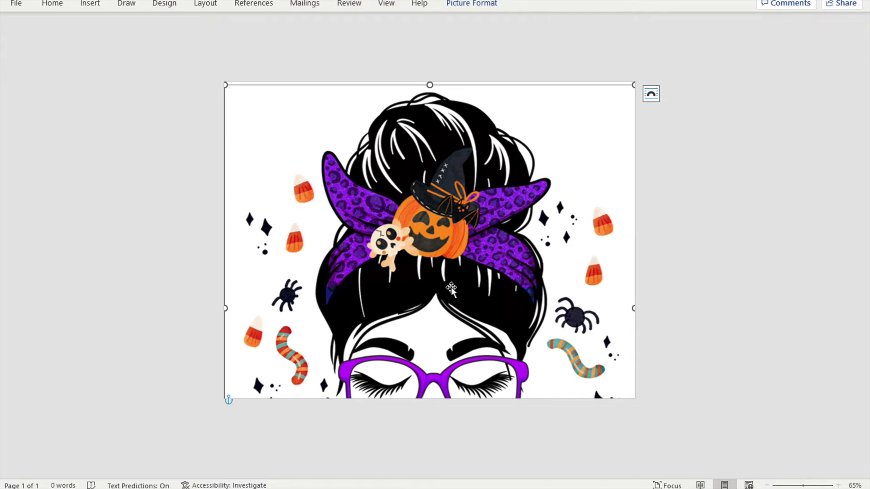
click(721, 170)
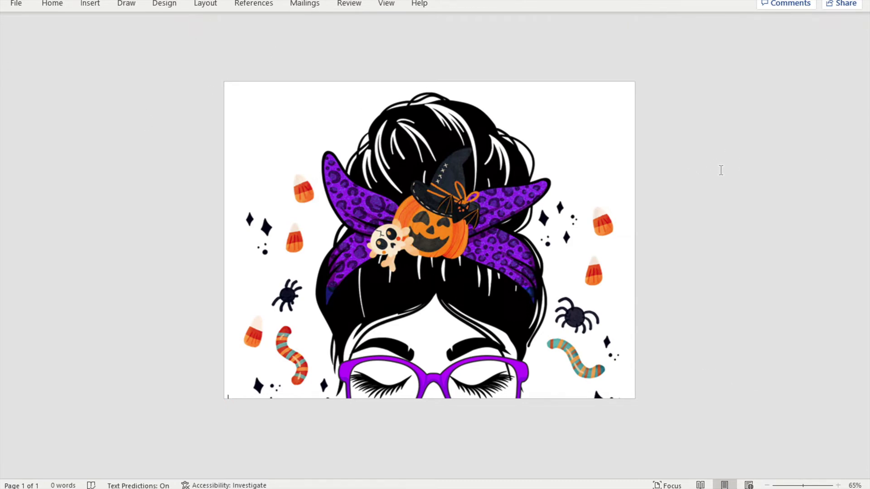
click(93, 5)
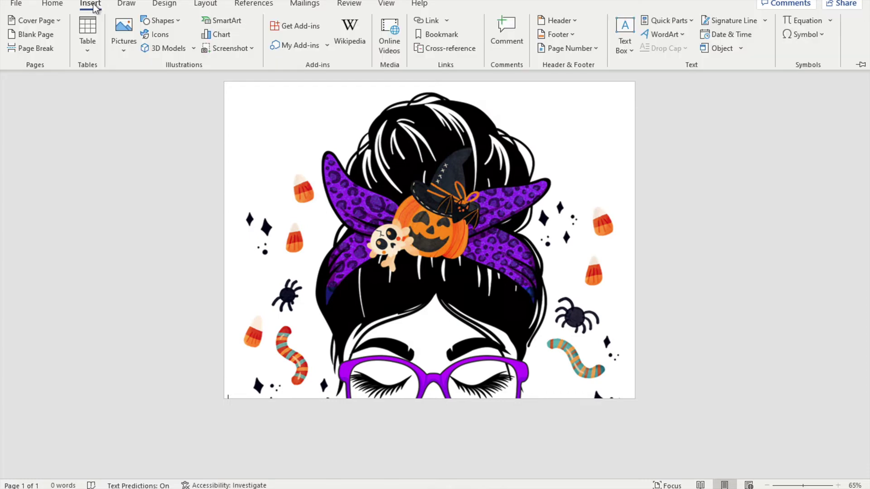
Step: Insert a page break, move the picture onto page 1, and paste a copy at page 2's top-left
click(31, 48)
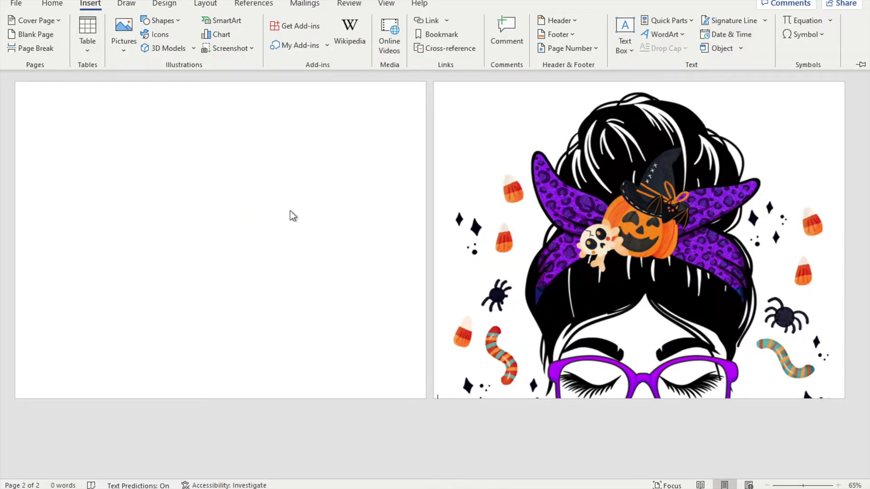
drag(606, 239, 174, 235)
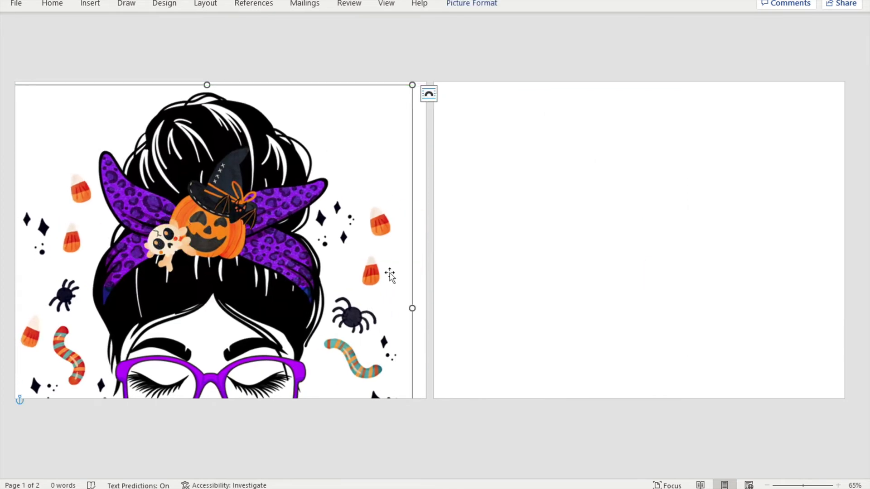
click(501, 242)
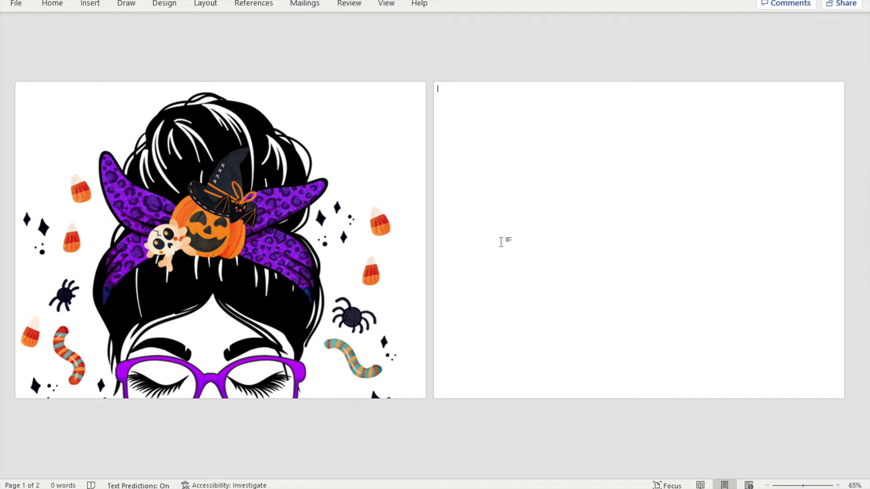
key(ctrl+v)
drag(610, 218, 604, 207)
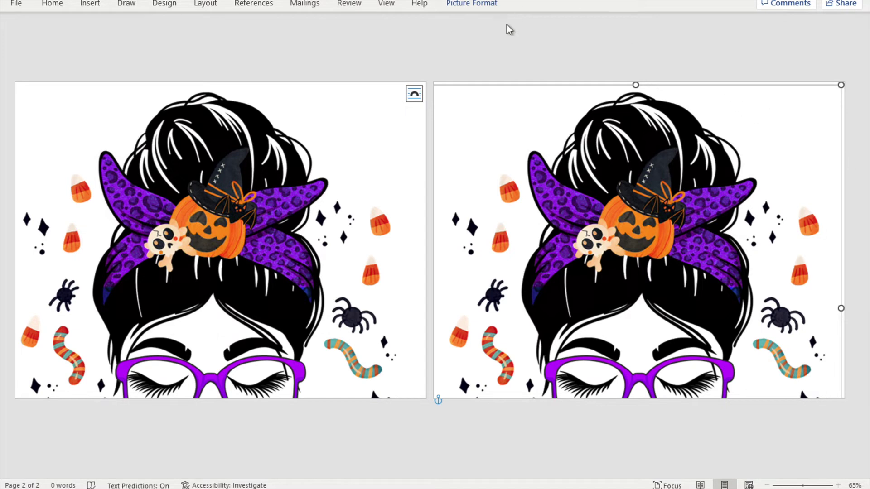
click(480, 3)
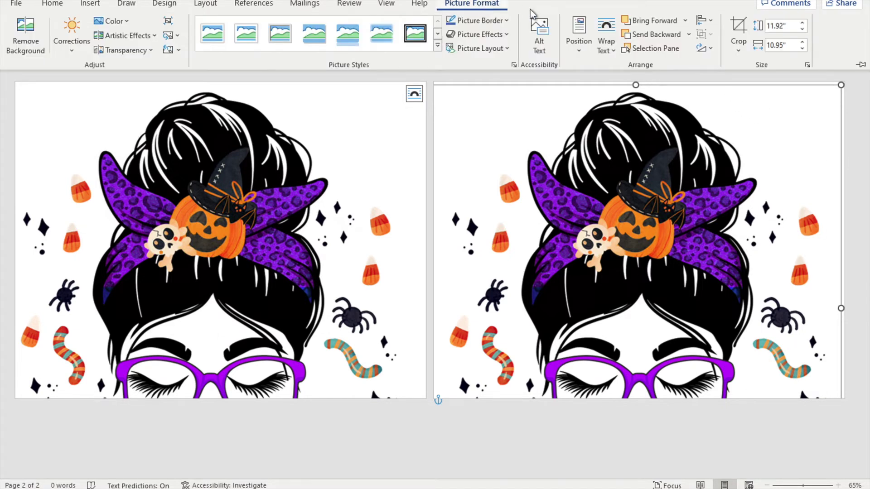
Step: Set page 2's picture to Behind Text and align it to the page's top centre
click(606, 33)
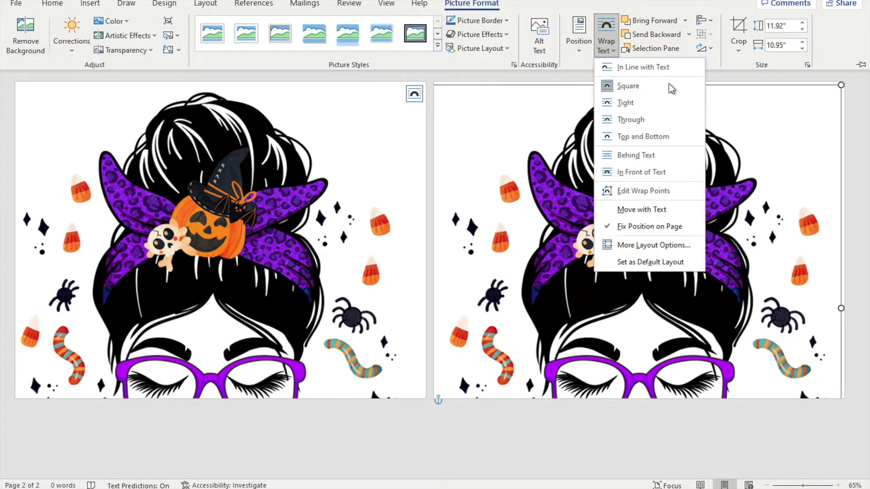
click(636, 155)
drag(634, 157, 661, 267)
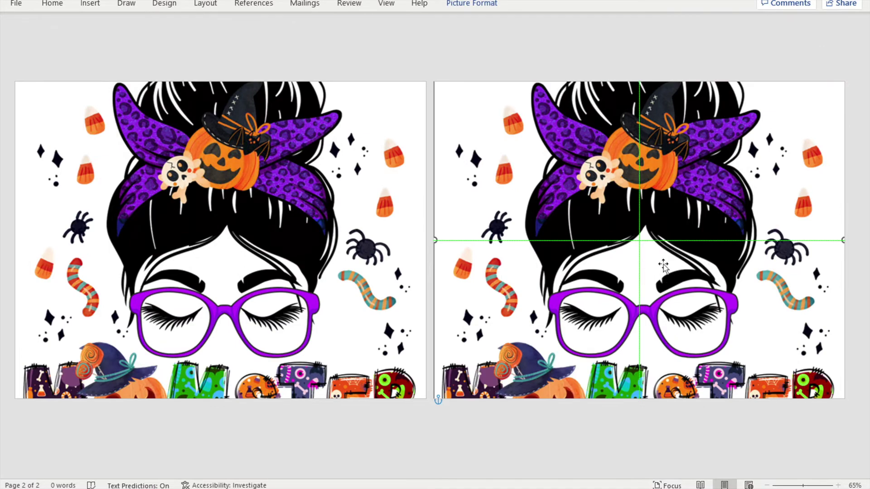
click(669, 229)
click(472, 3)
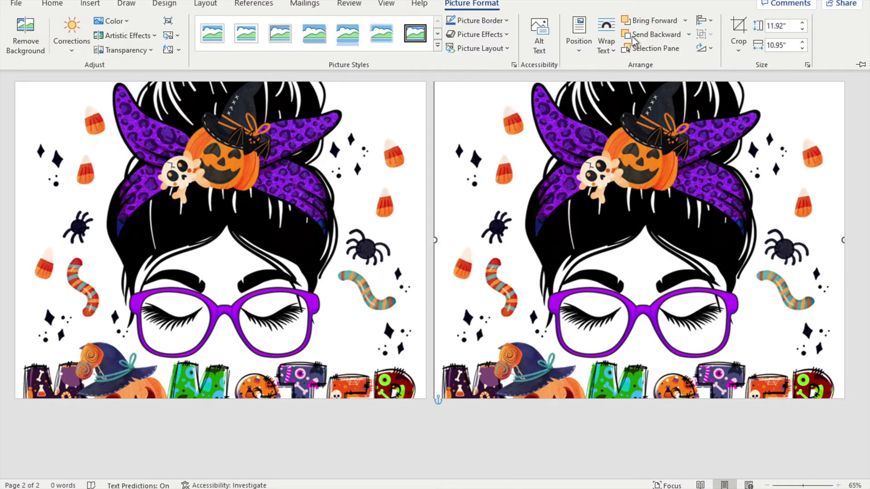
click(584, 39)
click(616, 146)
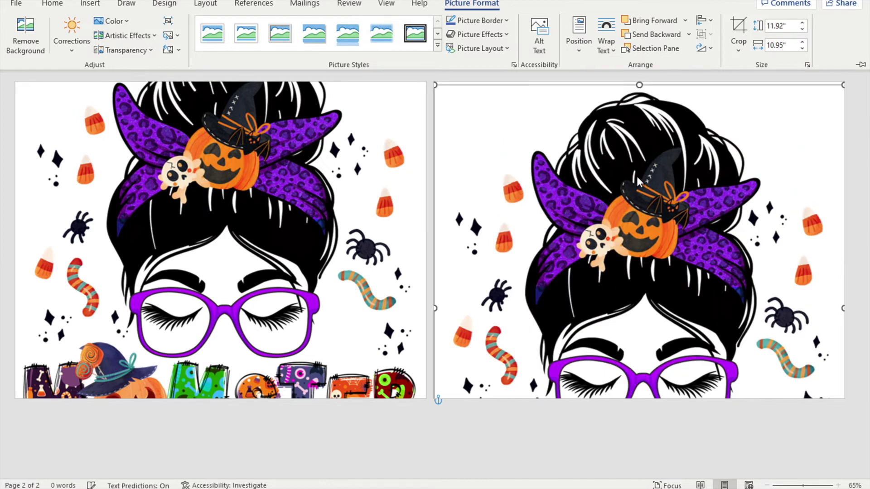
Step: Align page 1's picture to the bottom centre of its page
click(281, 221)
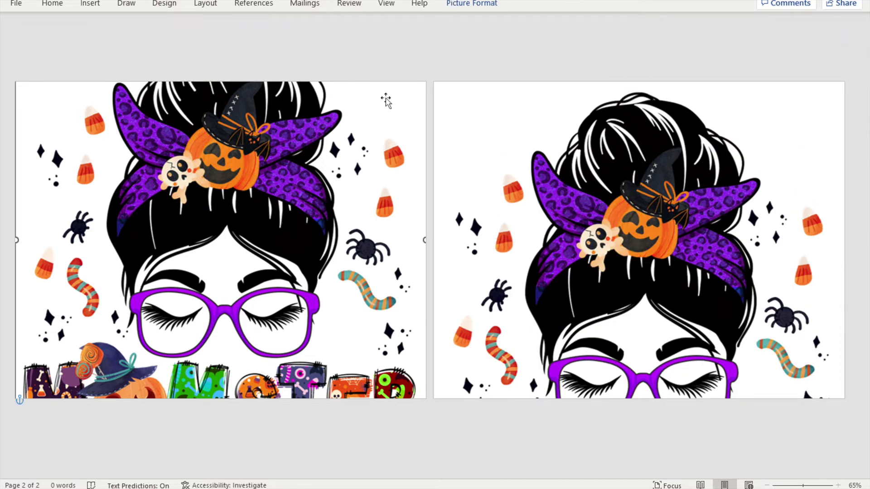
click(476, 7)
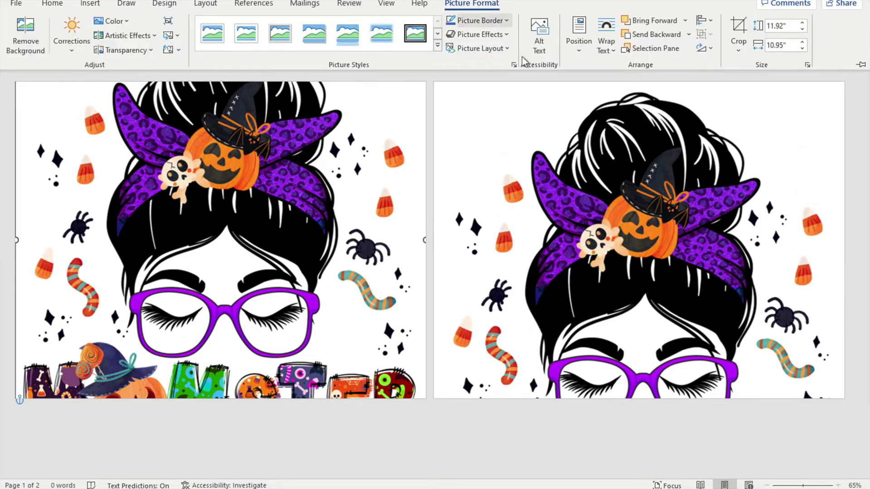
click(579, 43)
click(616, 219)
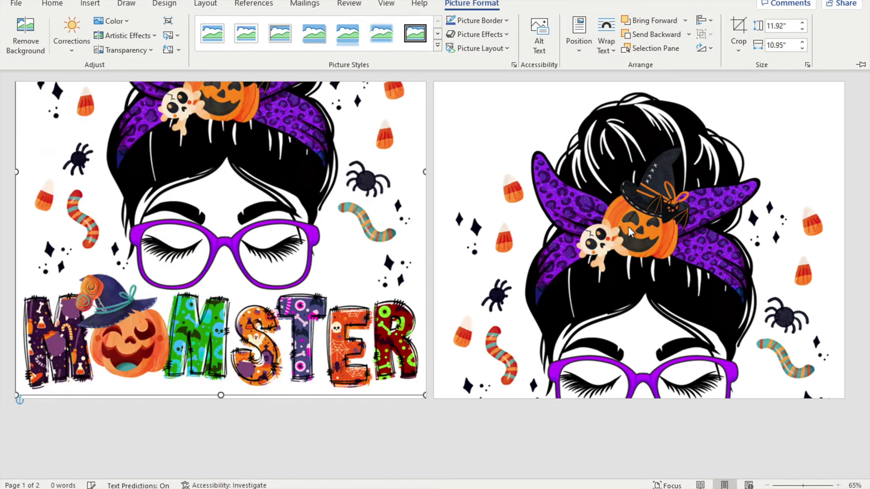
click(591, 460)
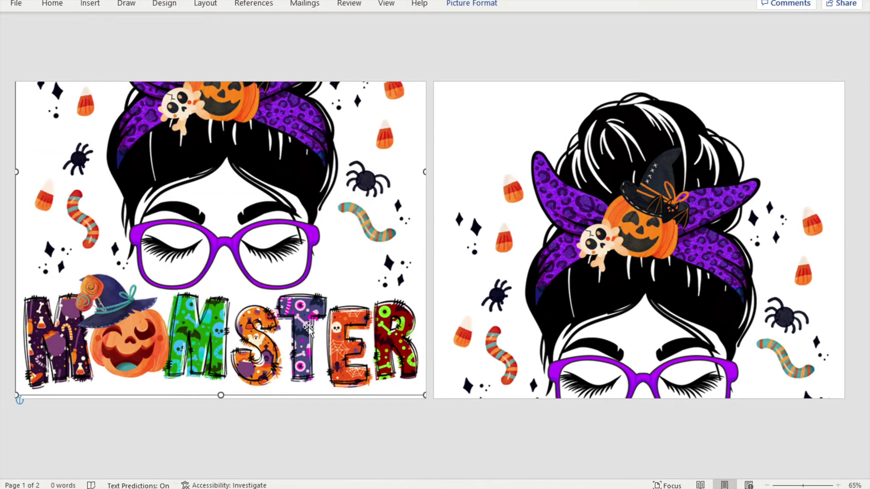
Step: Nudge page 1's picture up and page 2's picture down with Ctrl+arrow keys
key(ctrl+Up)
key(ctrl+Up)
key(ctrl+Up)
key(ctrl+Up)
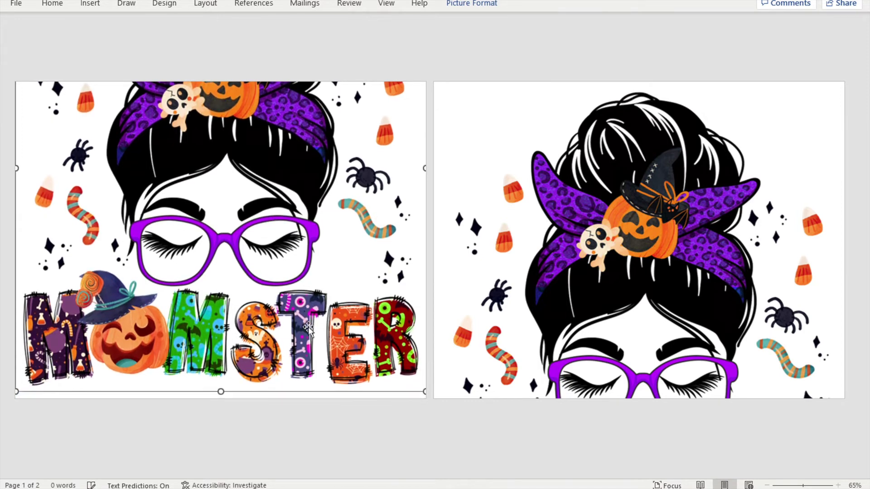
key(ctrl+Up)
key(ctrl+Up)
key(ctrl+Up)
key(ctrl+Up)
key(ctrl+Up)
key(ctrl+Up)
click(656, 196)
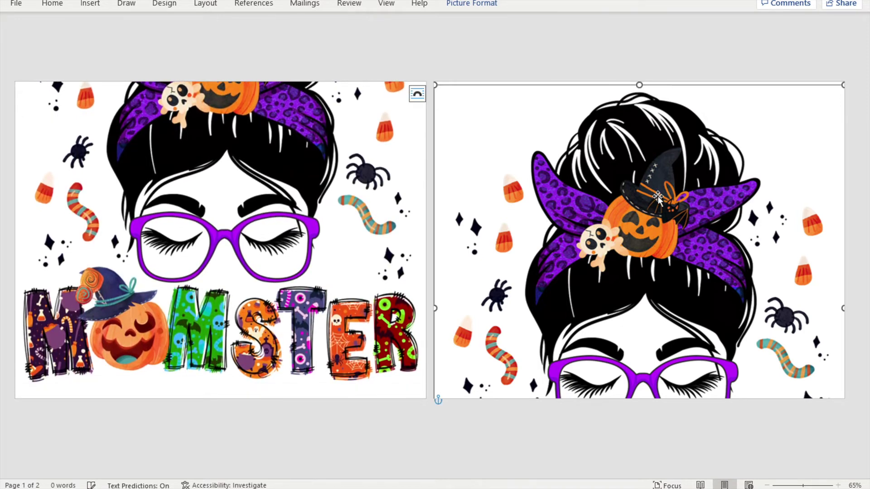
key(ctrl+Down)
key(ctrl+Down)
key(ctrl+Down)
key(ctrl+Down)
key(ctrl+Down)
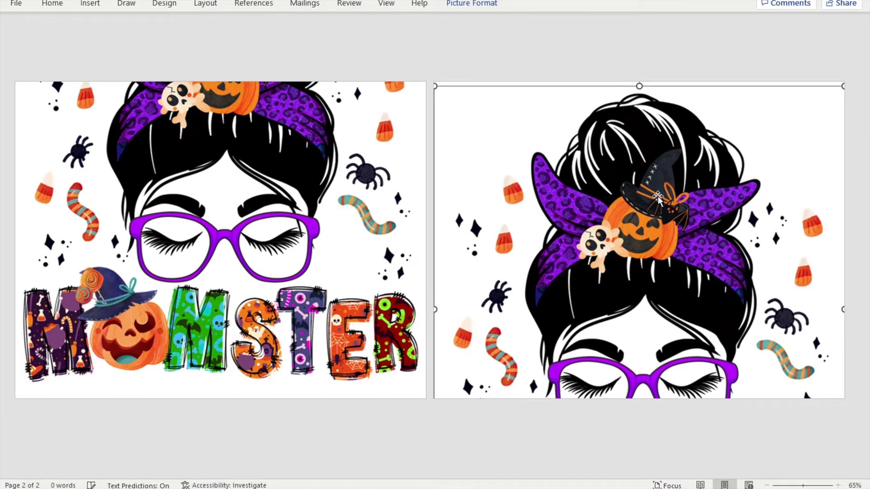
key(ctrl+Down)
key(ctrl+Down)
key(ctrl+Down)
key(ctrl+Down)
key(ctrl+Down)
key(ctrl+Down)
key(ctrl+Down)
key(ctrl+Down)
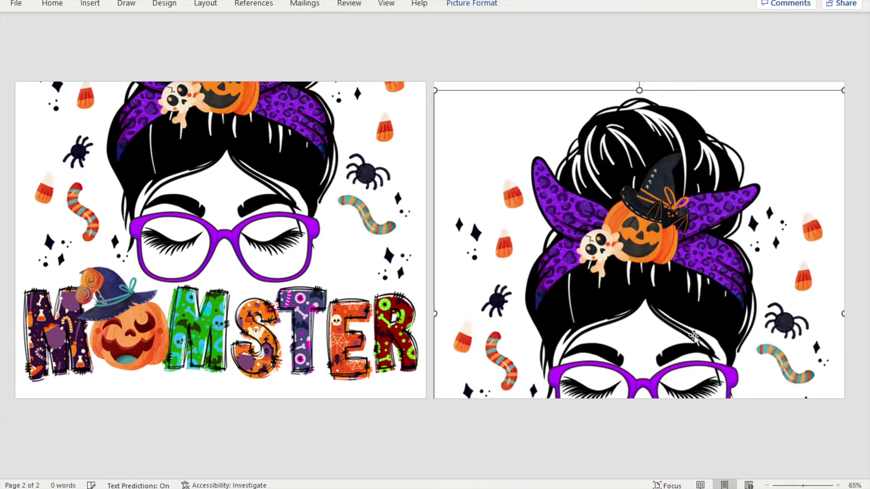
click(629, 53)
click(336, 247)
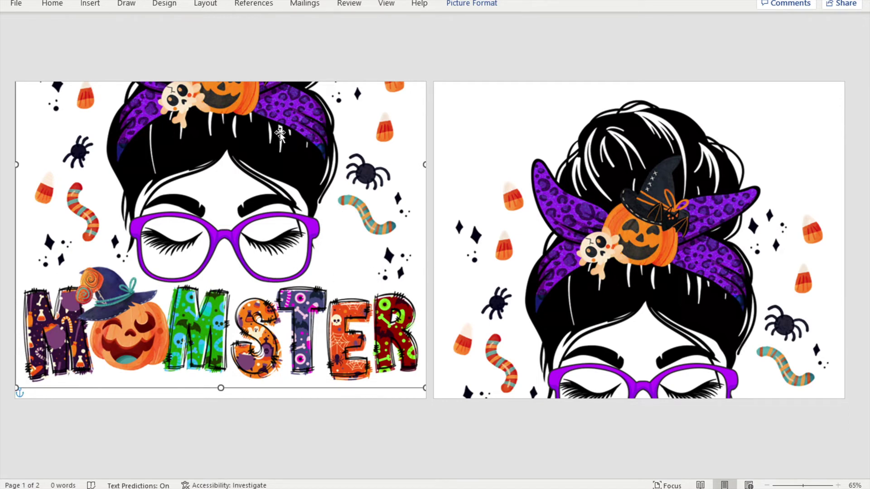
Step: Crop page 1's picture from the bottom up to the glasses, then move it down the page
click(483, 6)
click(783, 28)
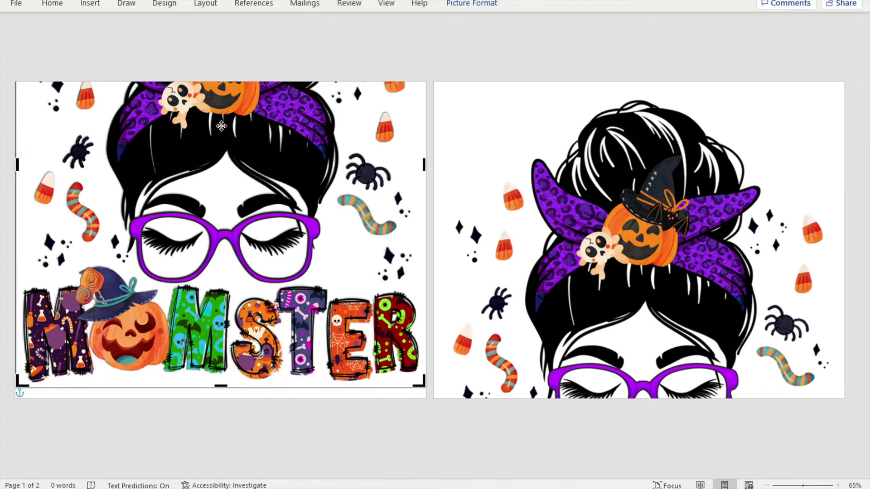
drag(220, 386, 220, 375)
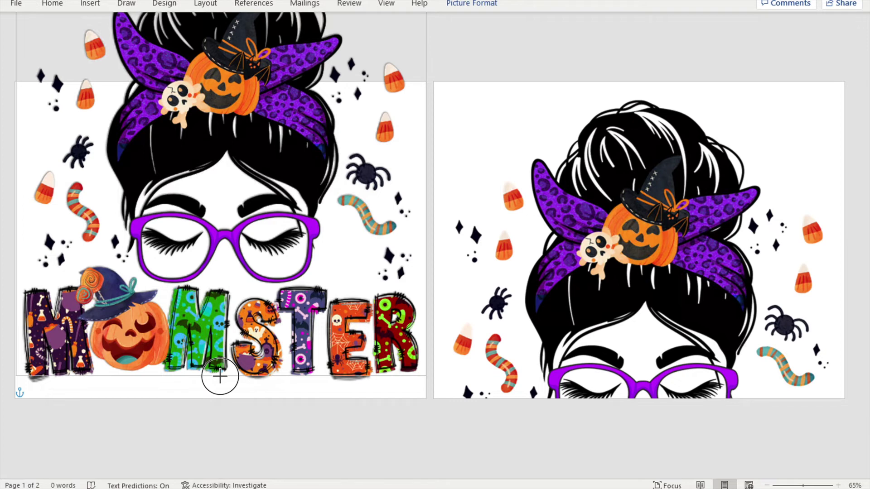
drag(220, 375, 222, 232)
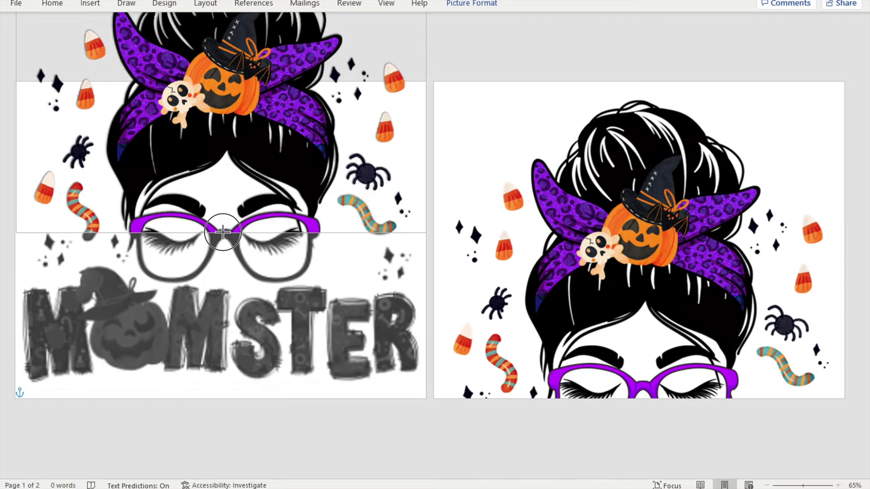
drag(222, 232, 225, 236)
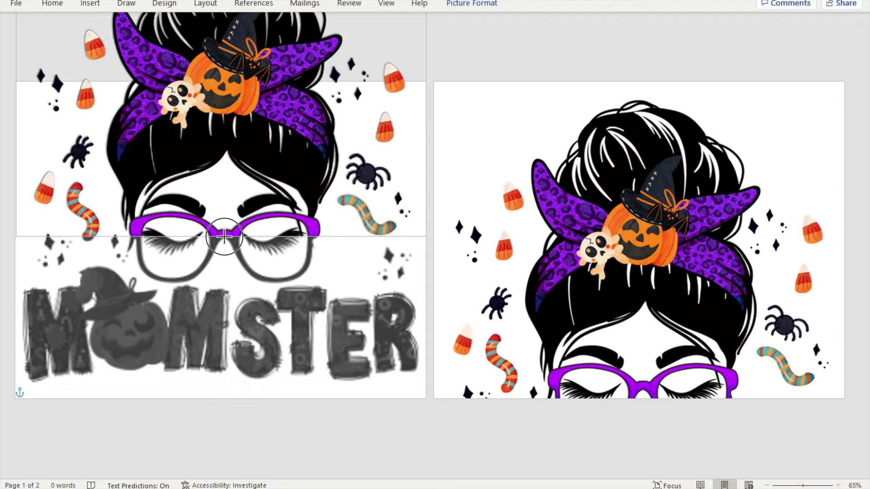
drag(224, 236, 226, 235)
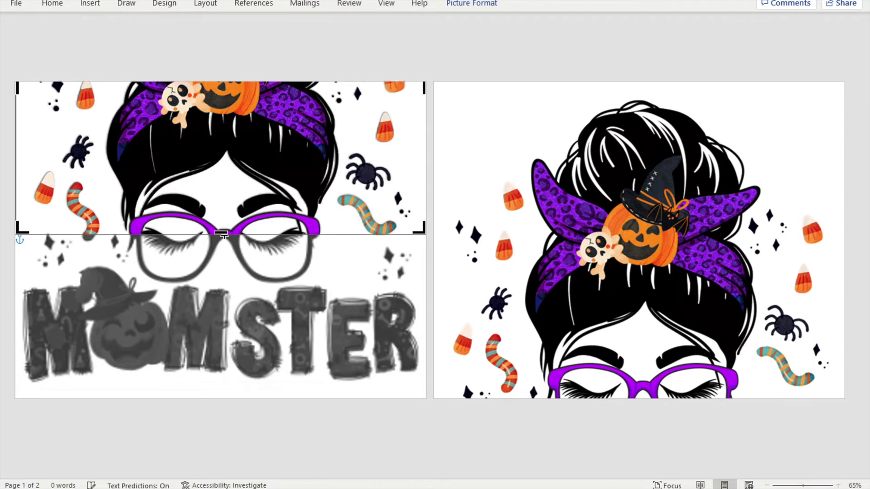
click(227, 236)
drag(245, 144, 251, 288)
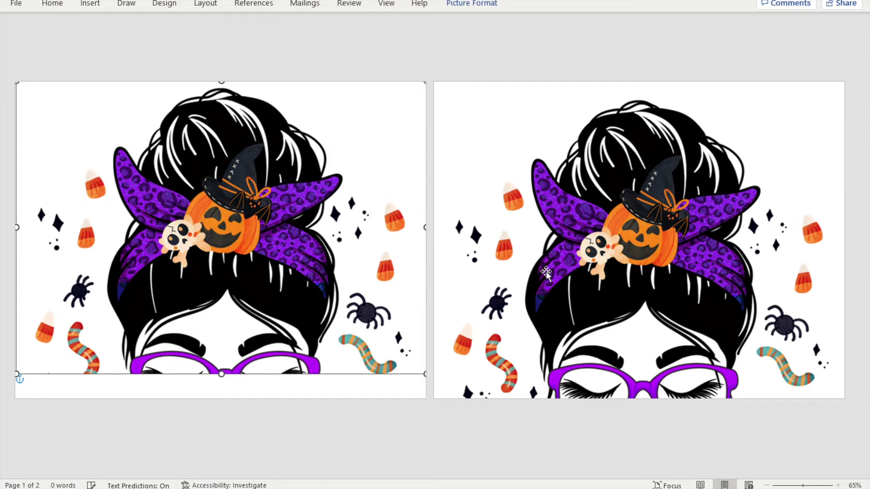
Step: Crop page 2's picture from the top down to the glasses, keeping the MOMSTER lettering
click(617, 240)
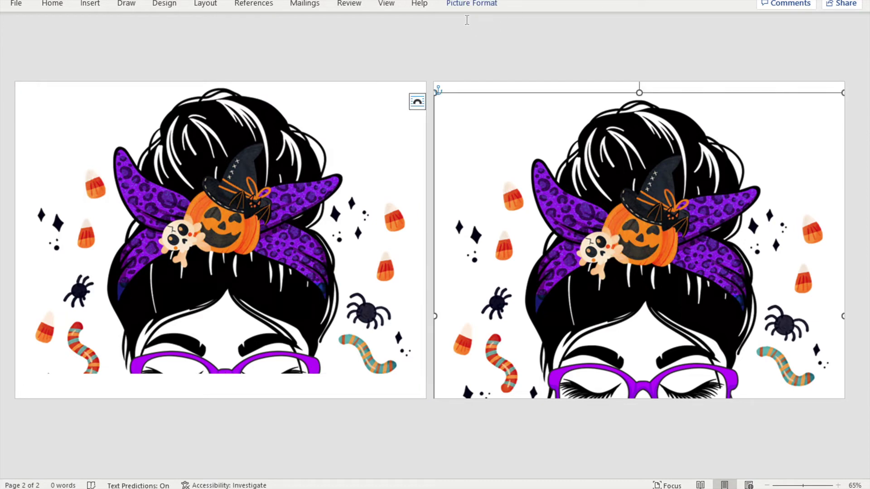
click(468, 4)
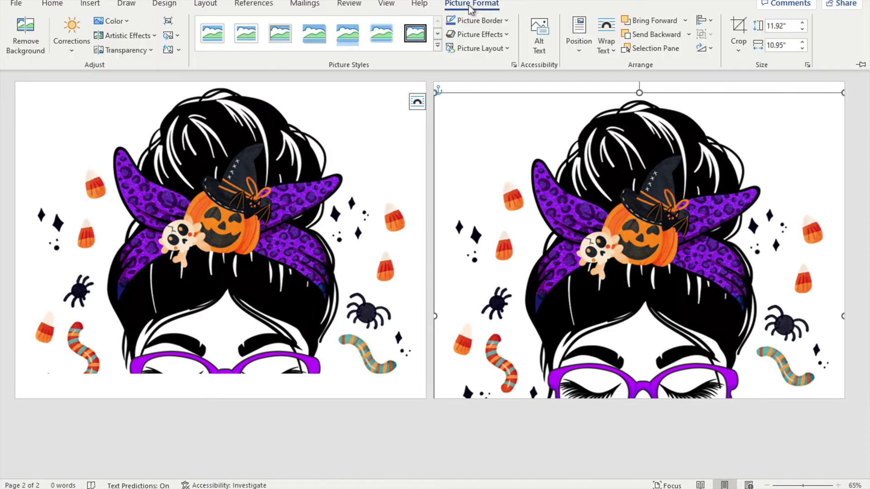
click(738, 30)
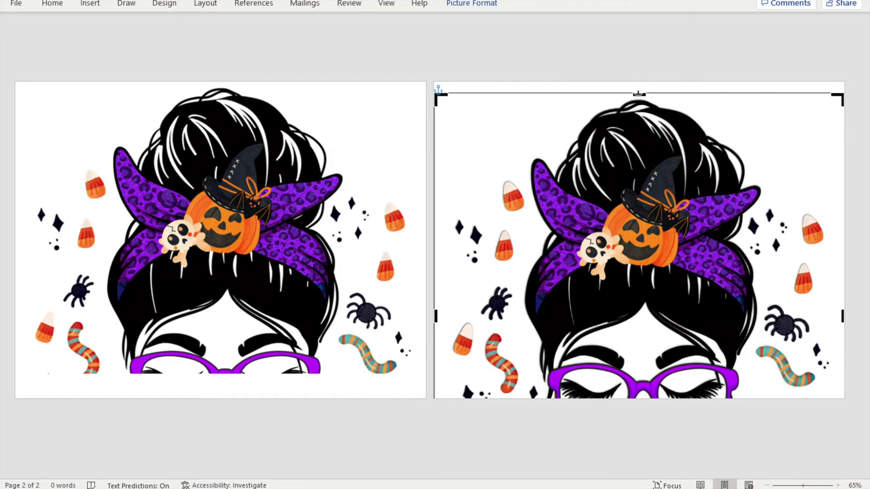
drag(639, 94, 639, 360)
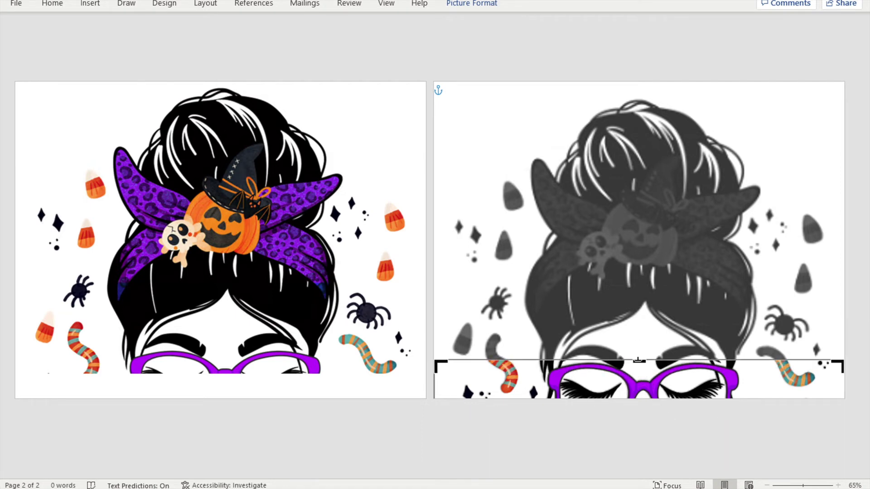
click(676, 271)
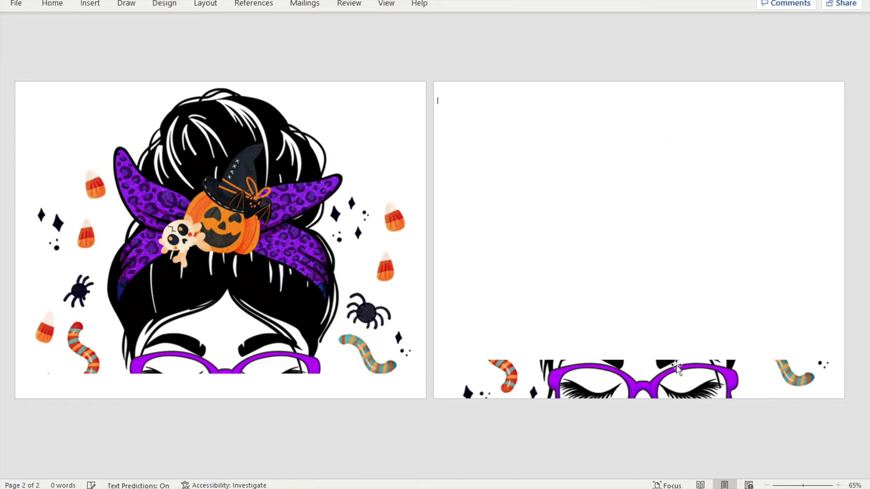
Step: Move the cropped MOMSTER strip up and align it to page 2's top centre
drag(673, 368, 669, 109)
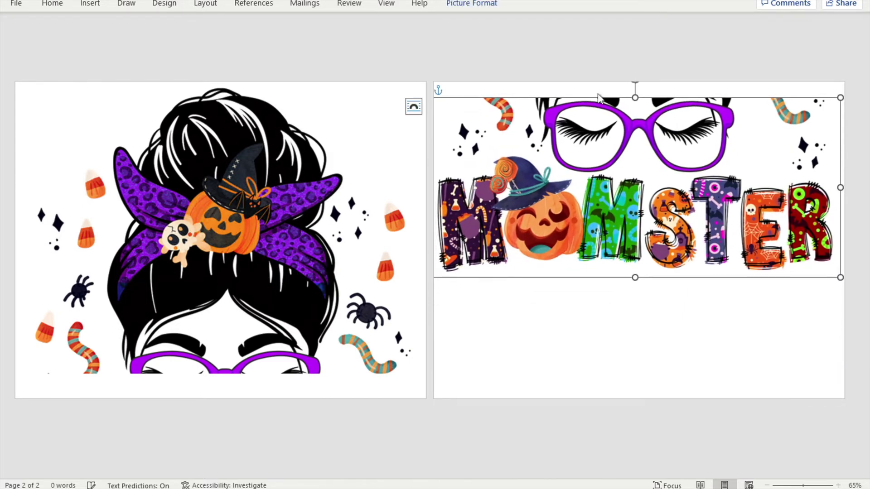
click(489, 4)
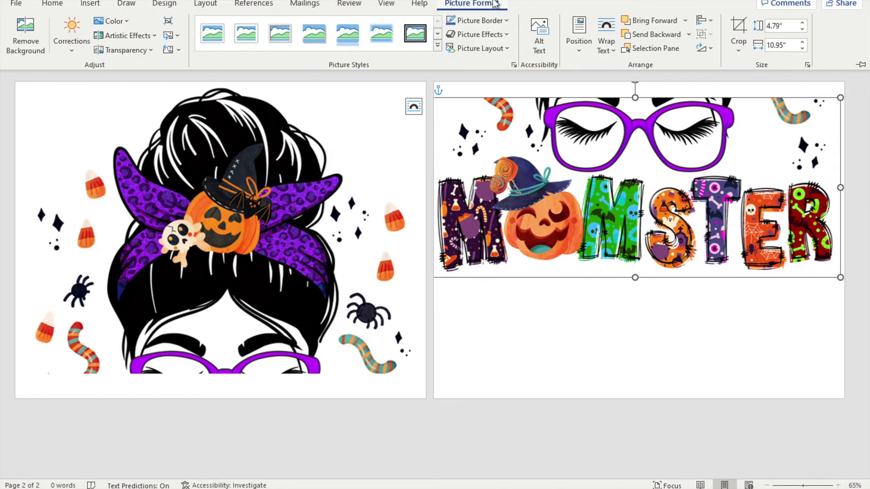
click(579, 37)
click(617, 149)
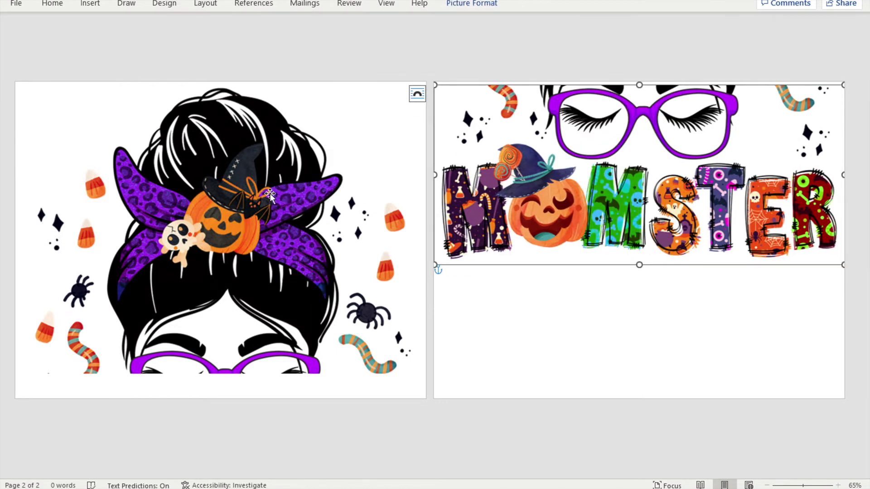
Step: Centre the hair picture vertically on page 1
click(270, 127)
click(473, 4)
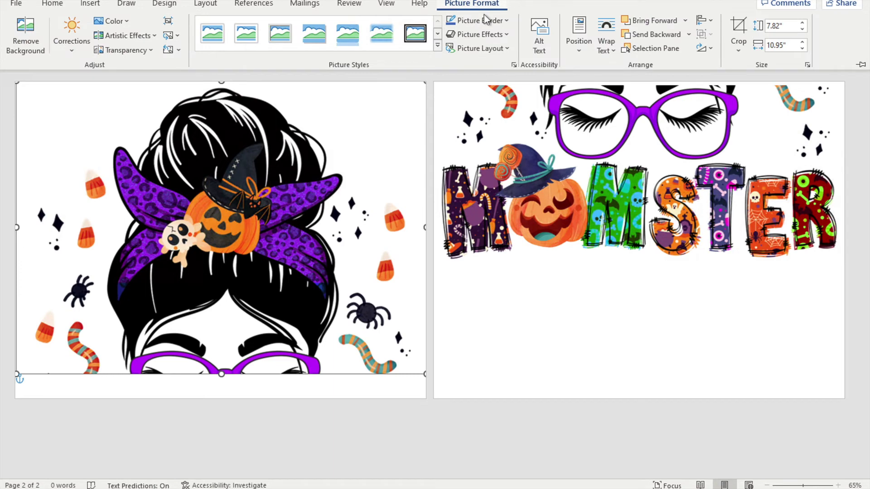
click(584, 41)
click(617, 184)
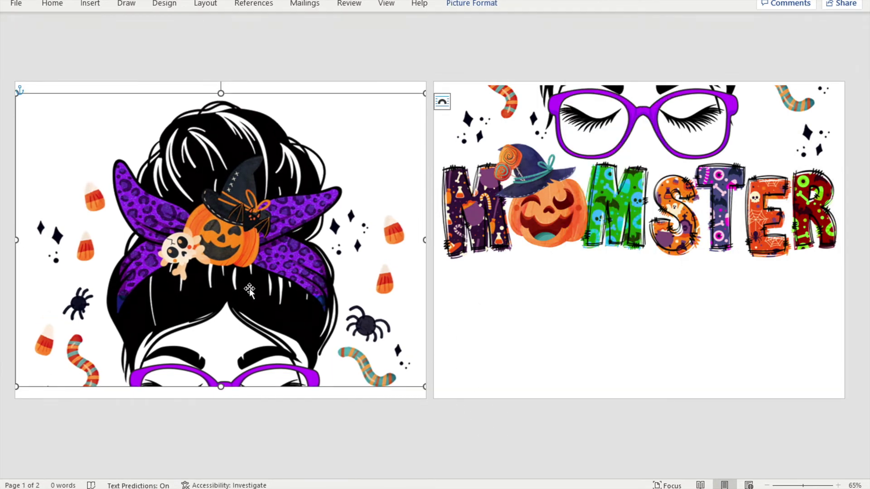
click(61, 81)
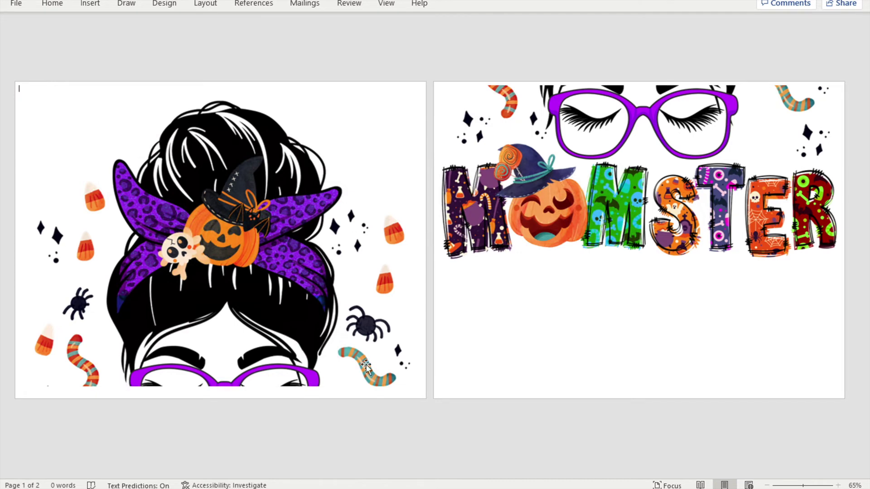
Step: Realign the MOMSTER picture to top centre and drag it slightly down the page
click(613, 154)
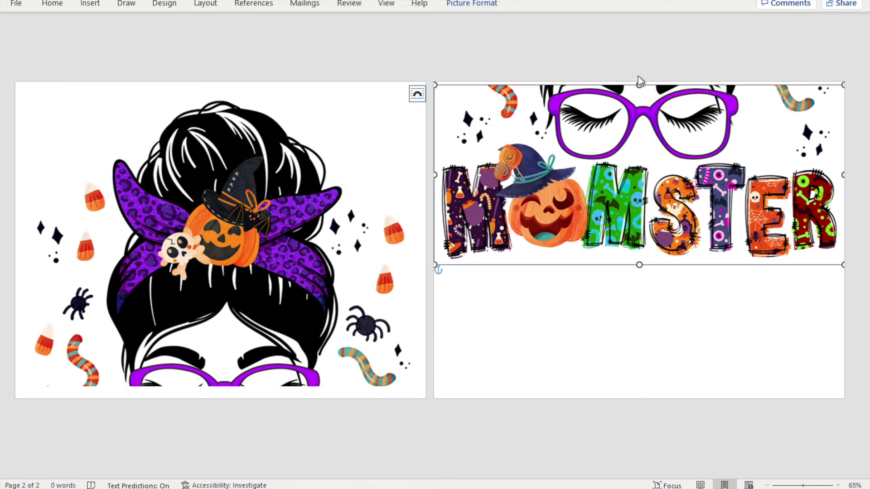
click(480, 6)
click(579, 35)
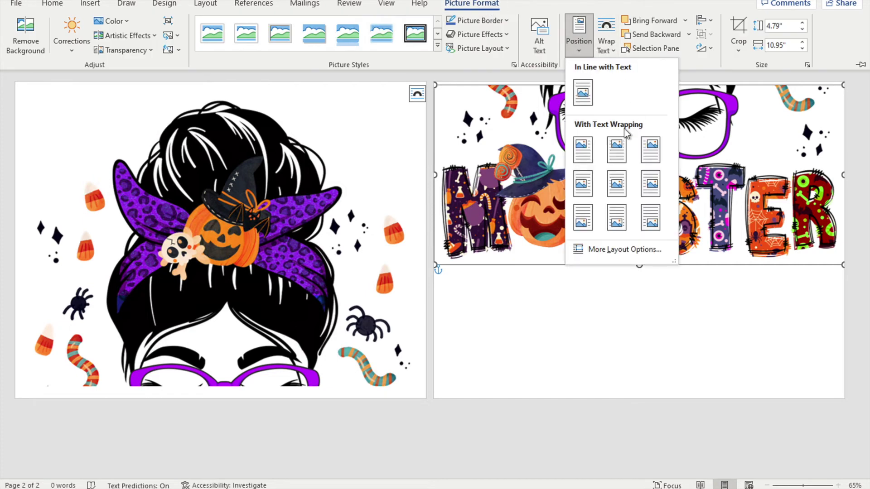
click(616, 151)
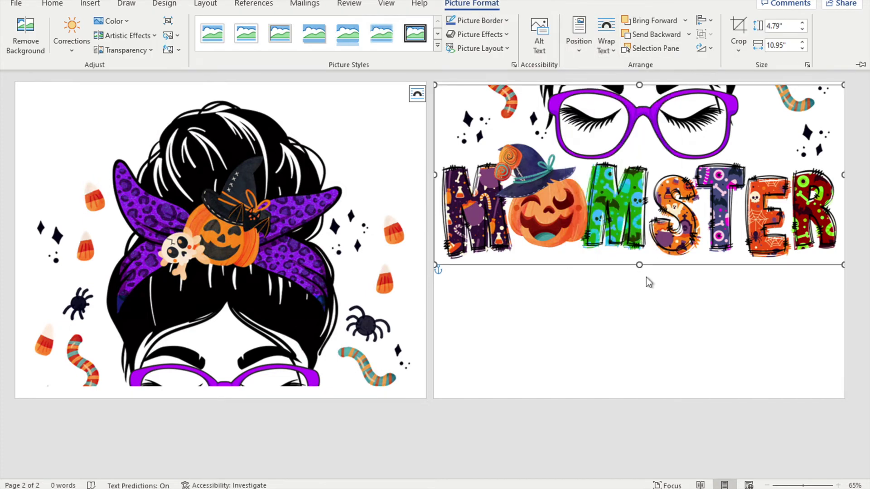
click(648, 197)
drag(704, 213, 725, 222)
click(707, 56)
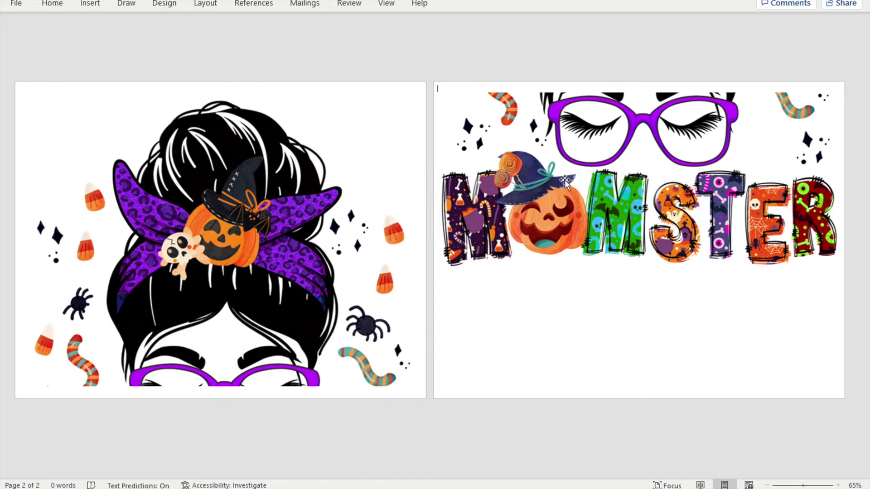
click(15, 4)
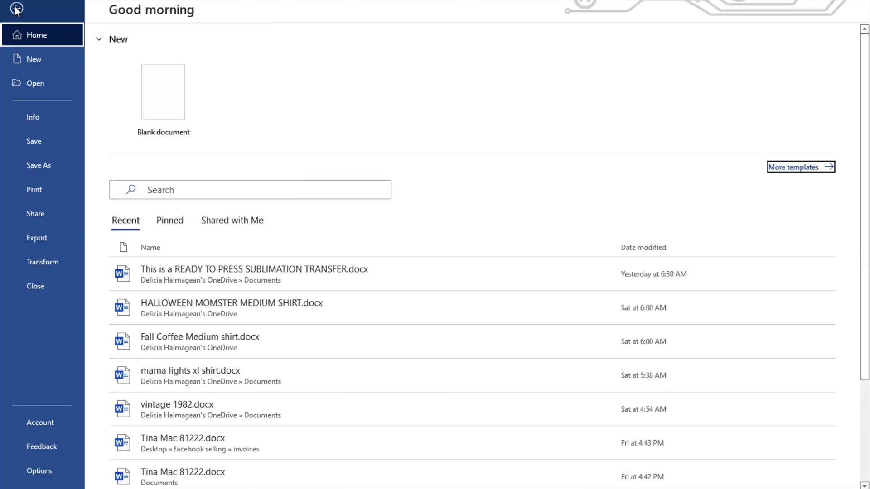
click(42, 195)
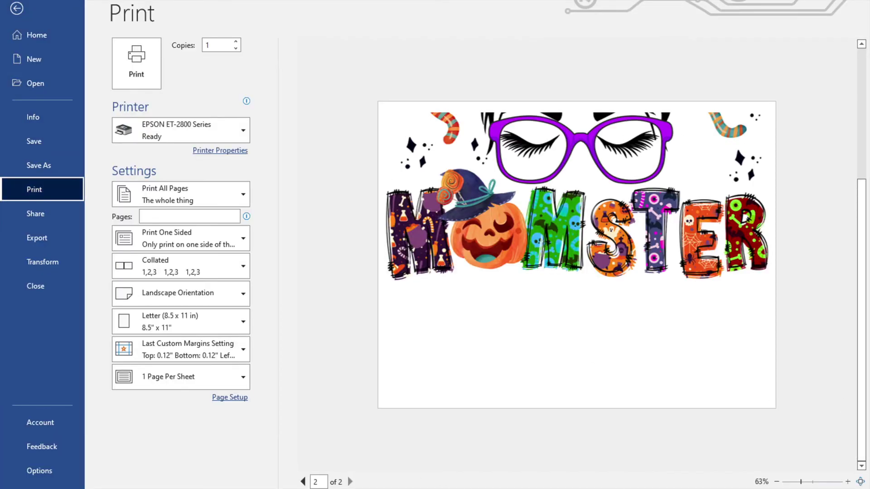
click(302, 481)
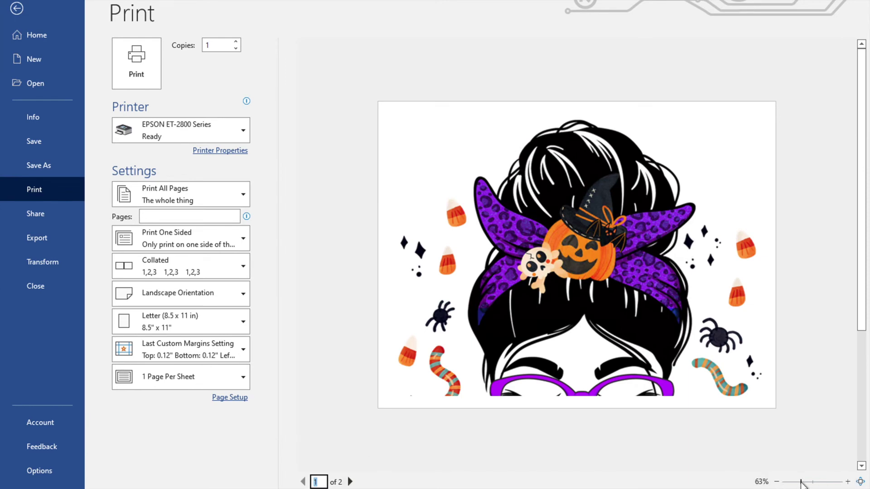
drag(801, 482, 788, 482)
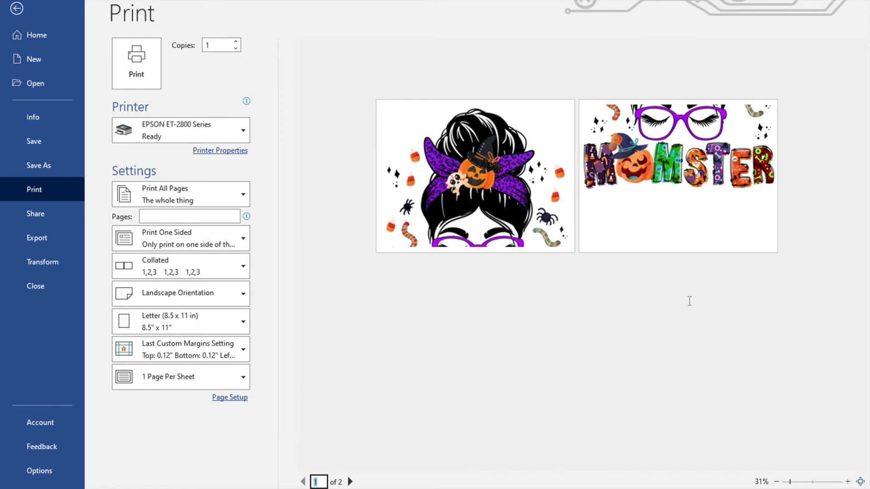
click(16, 10)
click(598, 195)
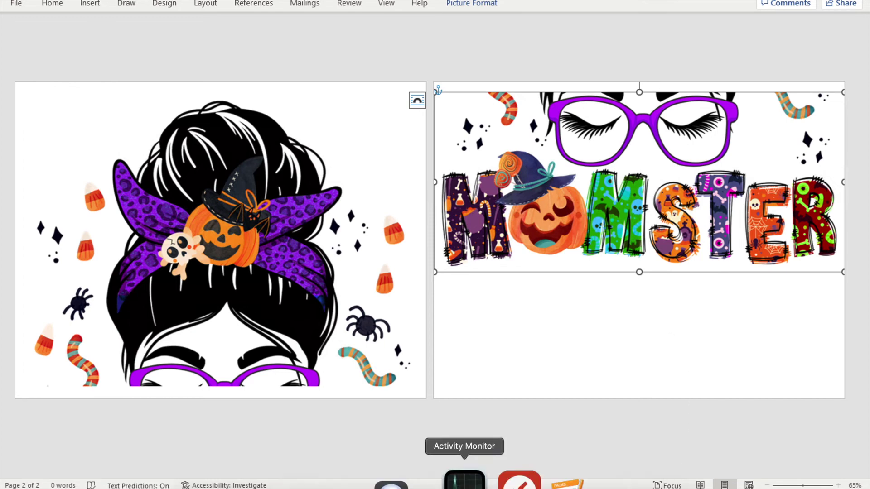
click(643, 340)
click(627, 141)
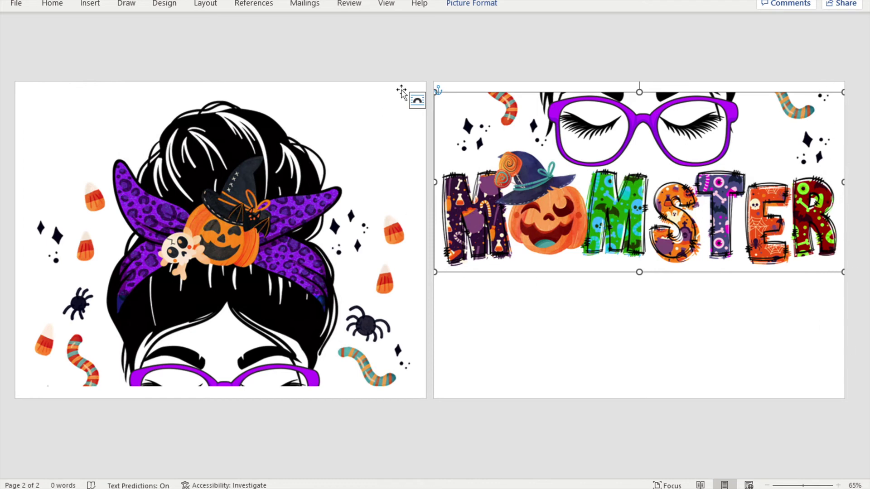
click(404, 55)
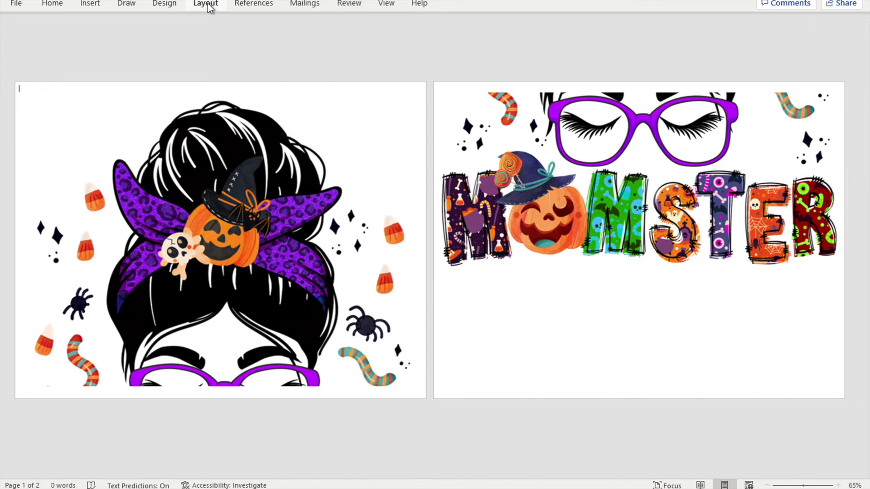
click(206, 5)
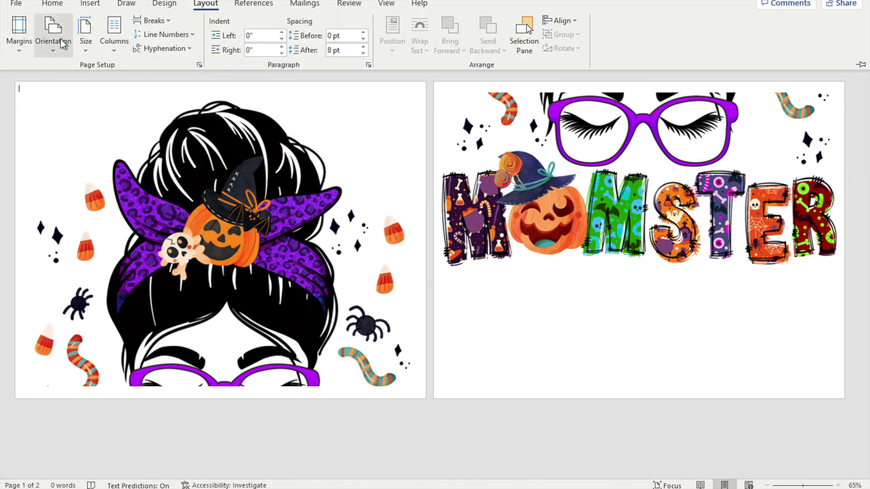
Step: Change the paper size to Legal (8.5 x 14 in)
click(90, 40)
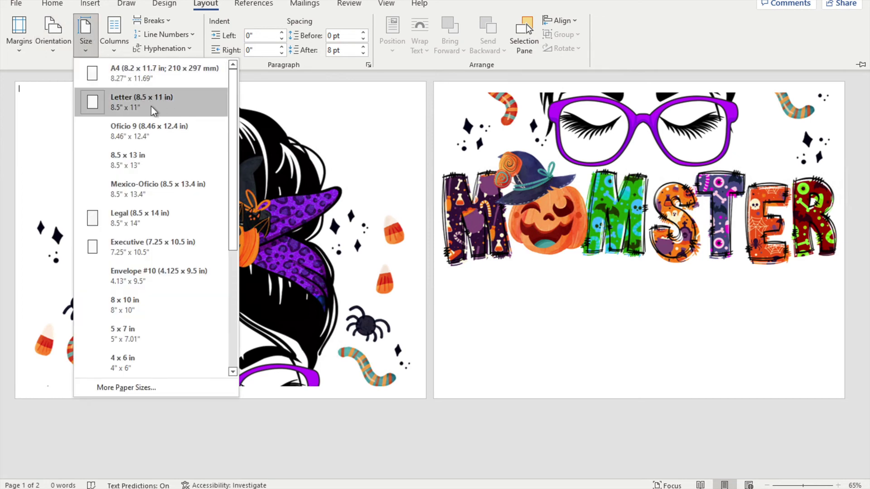
click(144, 222)
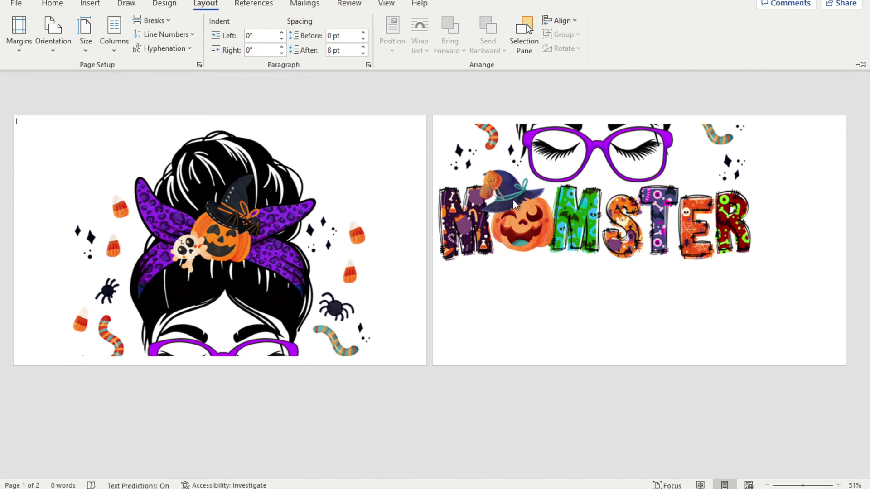
Step: Set the MOMSTER picture's width to 14 inches
click(615, 224)
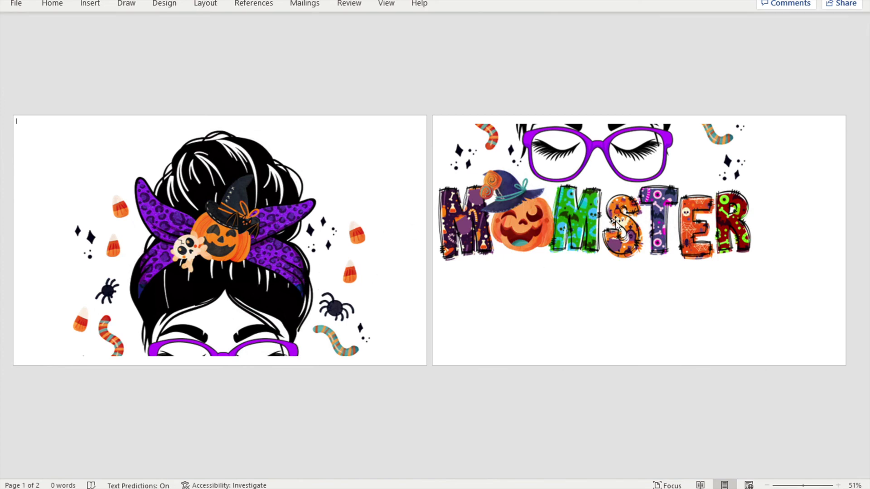
click(615, 224)
click(494, 5)
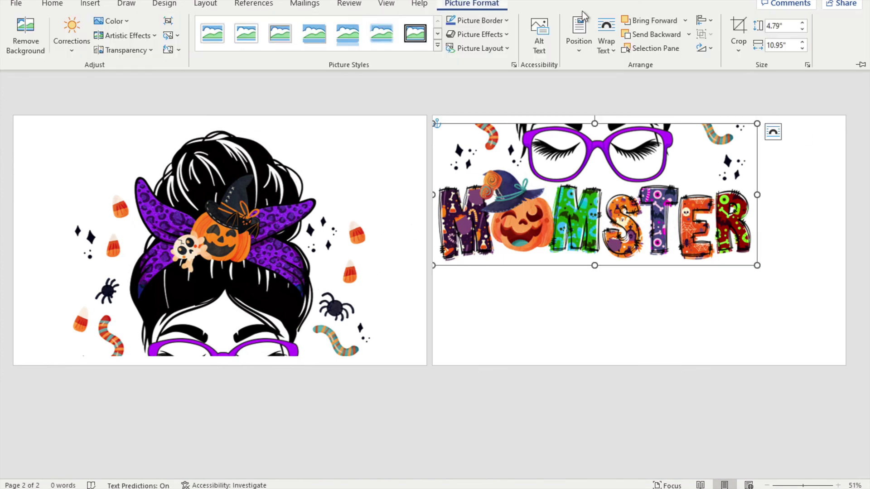
click(782, 47)
click(784, 45)
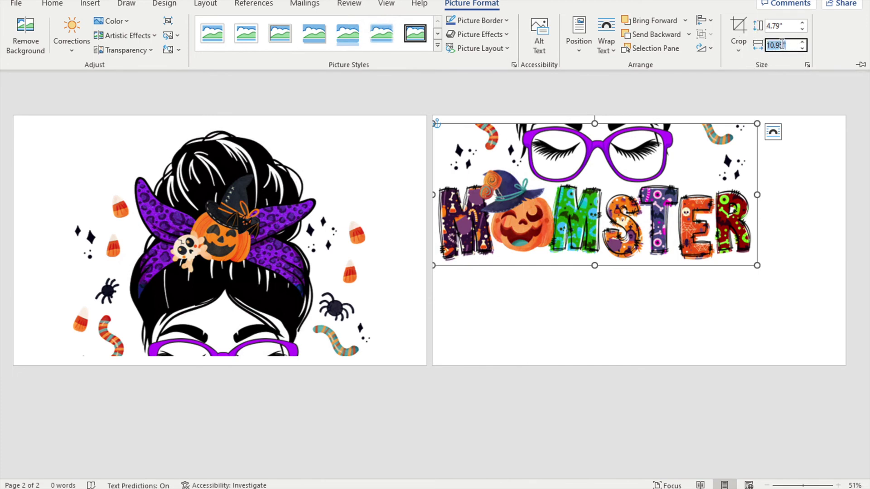
text(14)
key(Return)
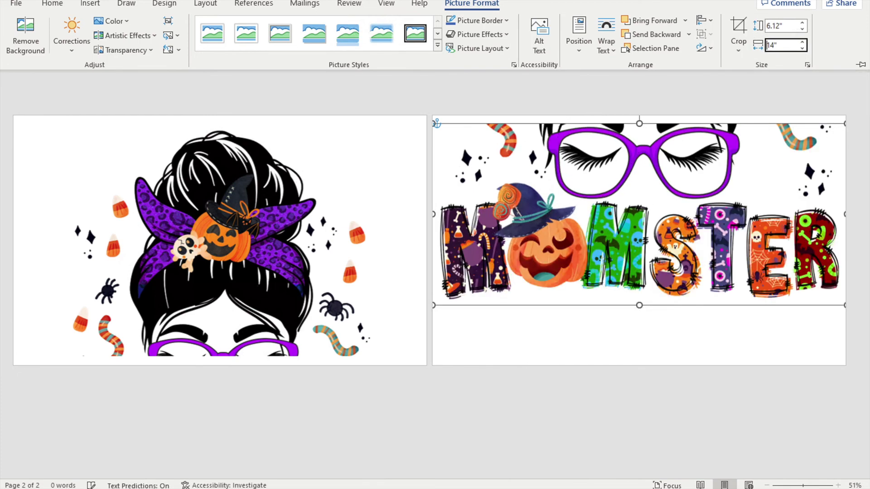
Step: Set the hair picture's width on page 1 to 14 inches
click(299, 251)
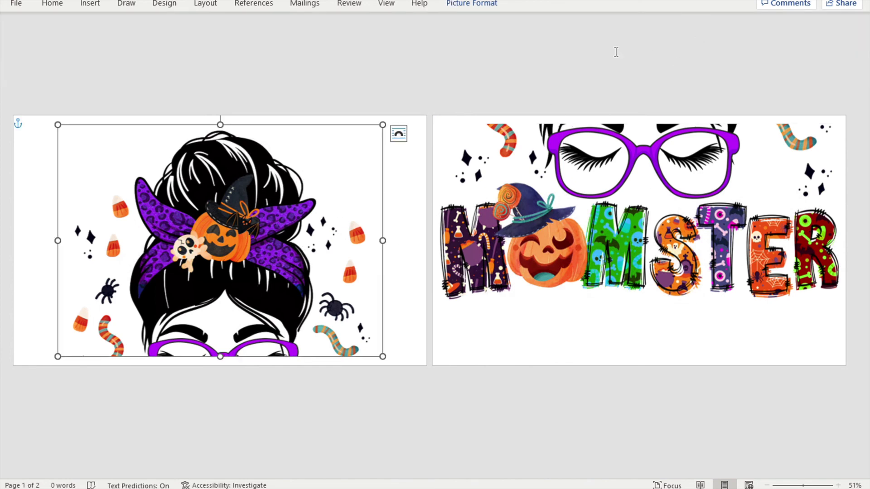
click(462, 8)
double_click(777, 45)
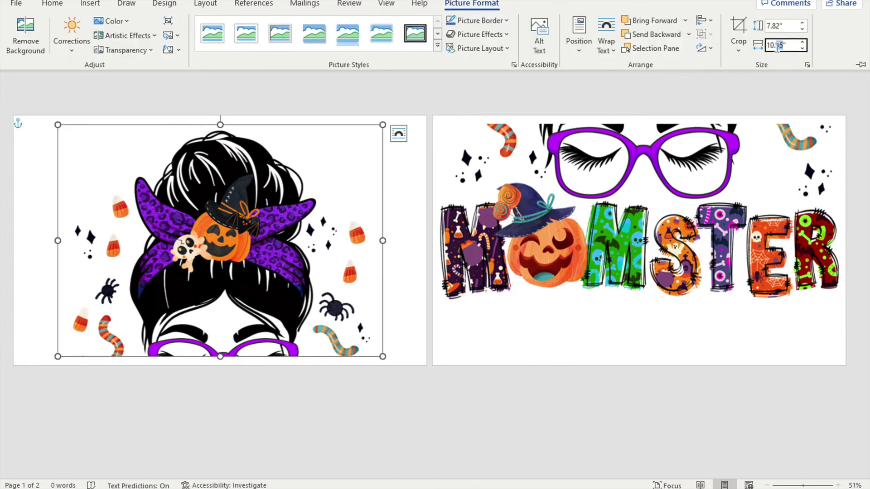
text(14)
key(Return)
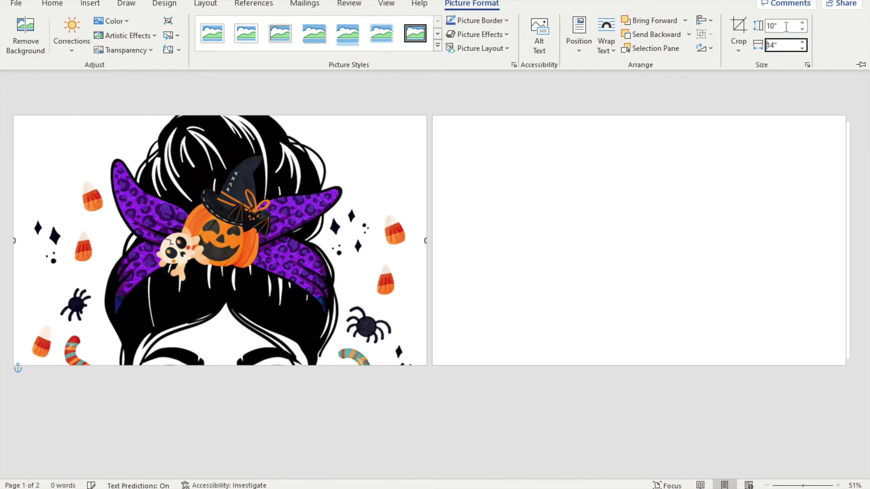
click(530, 236)
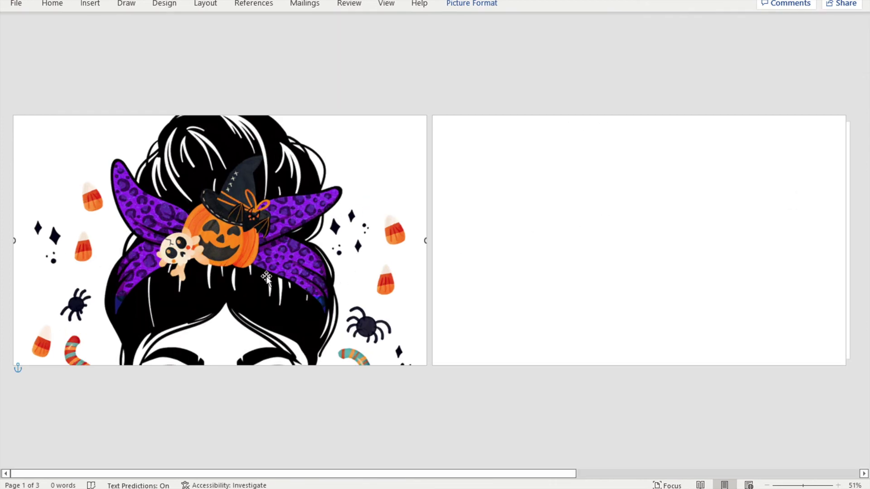
click(260, 318)
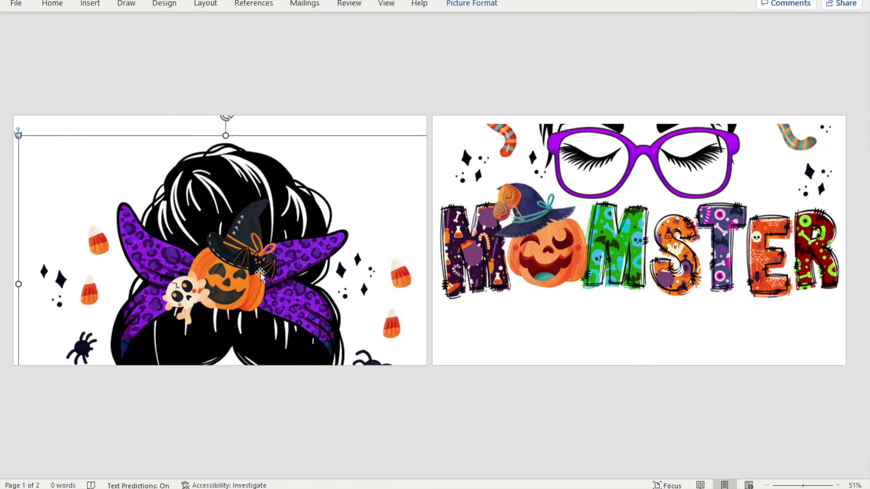
Step: Drag the enlarged hair picture left and upward so it fills page 1 just below the top
drag(262, 303, 272, 236)
drag(315, 304, 255, 304)
drag(252, 313, 238, 335)
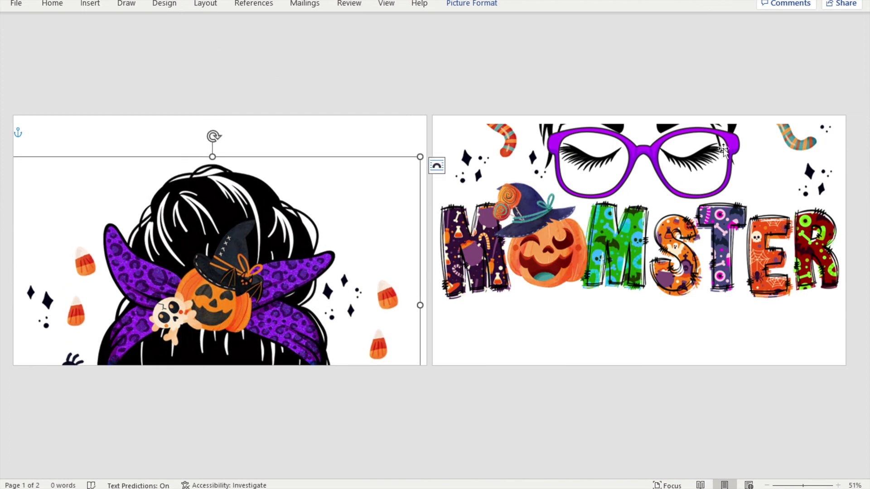
drag(229, 271, 235, 288)
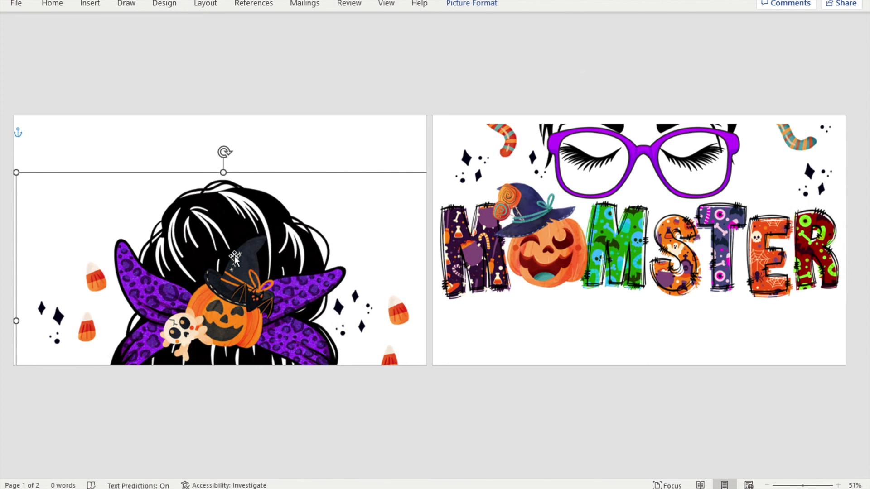
drag(234, 258, 250, 241)
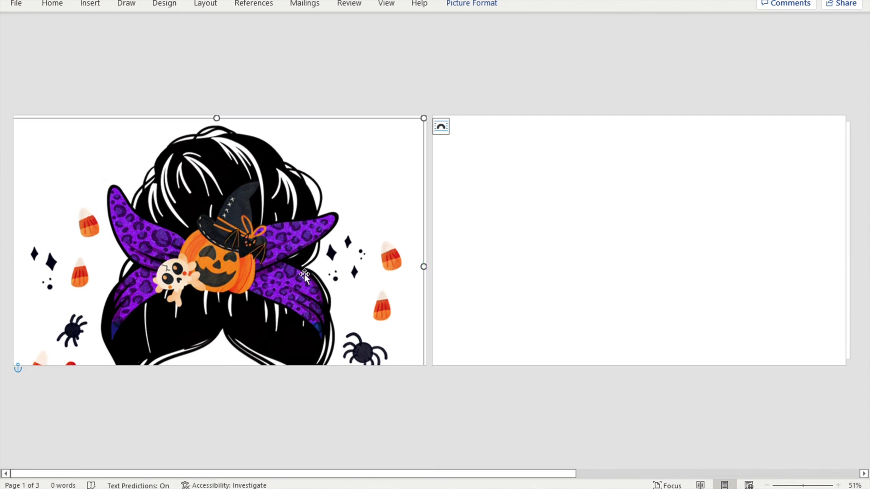